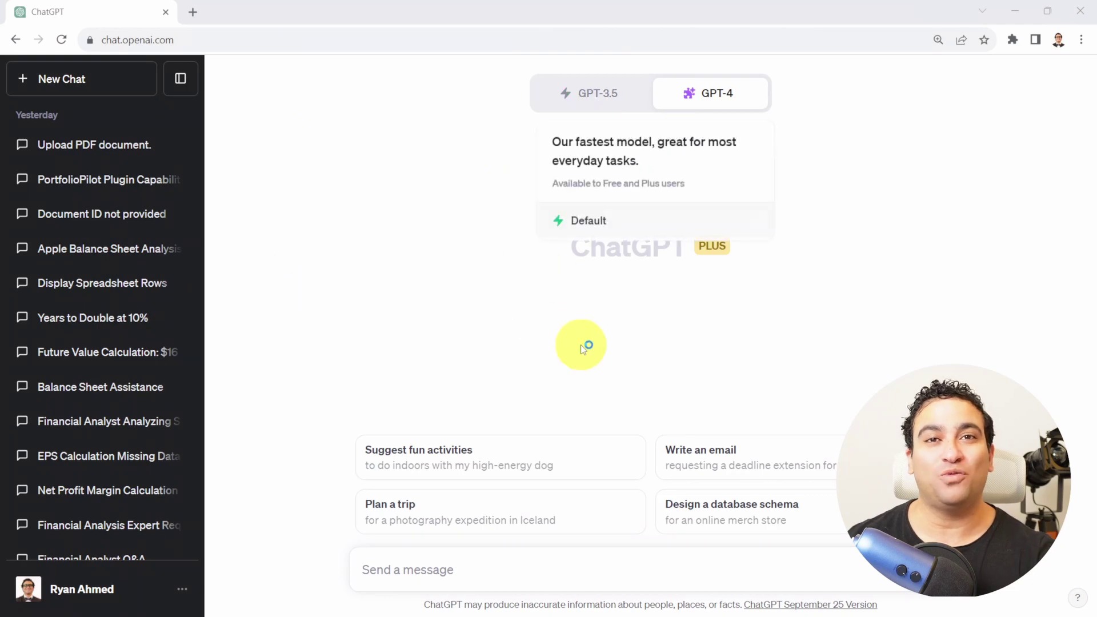
- Set GPT-4 to Plugins (Beta) mode and scroll its plugin dropdown down to Plugin store
click(597, 92)
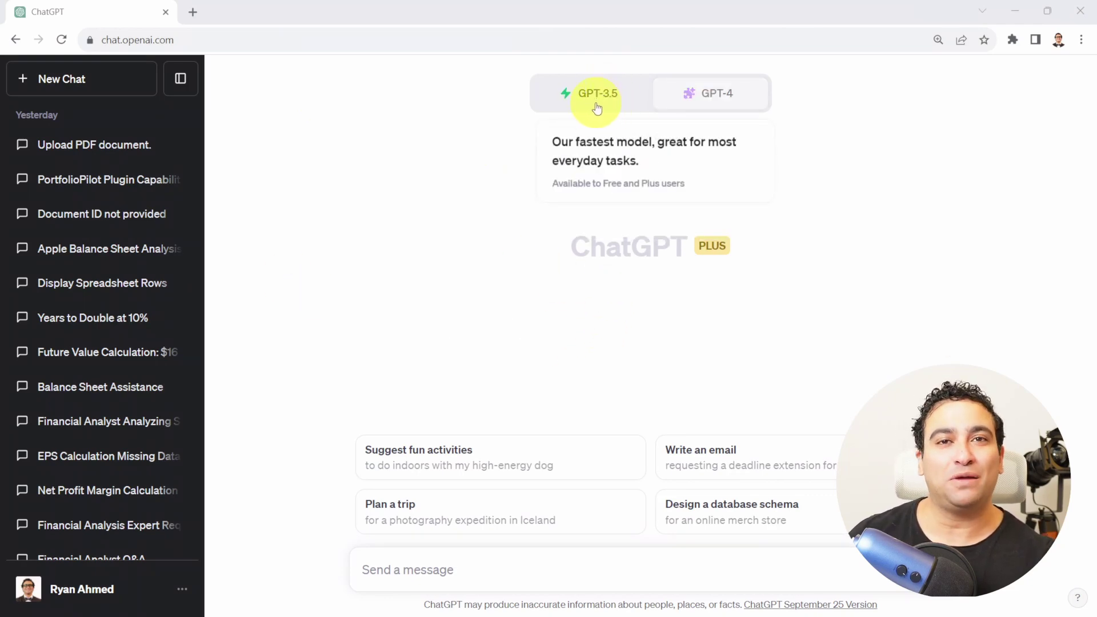
click(709, 94)
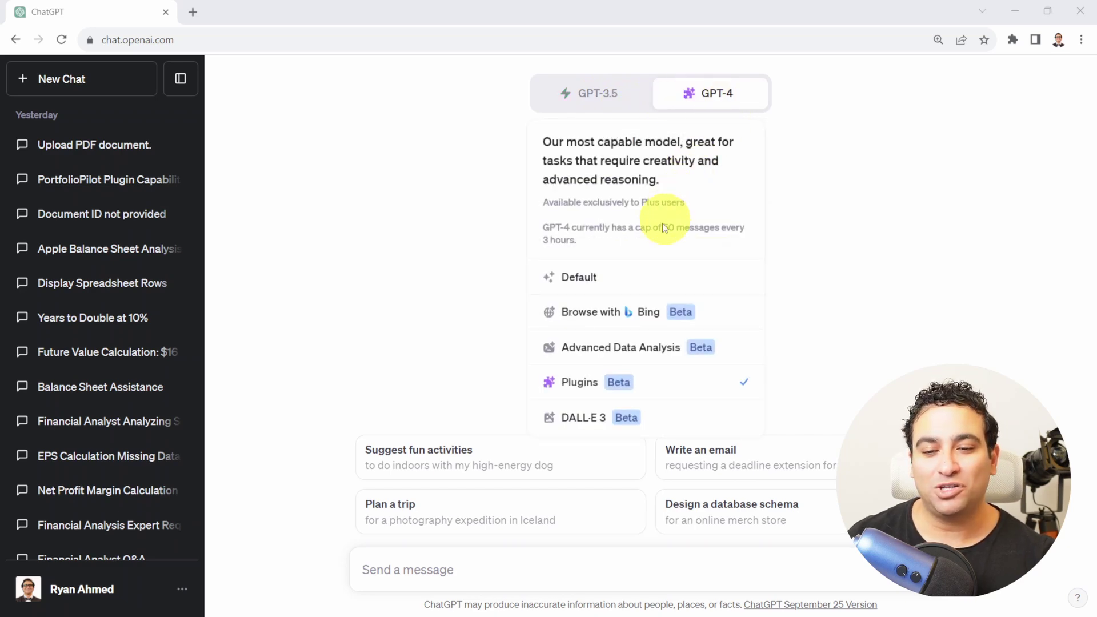
click(584, 396)
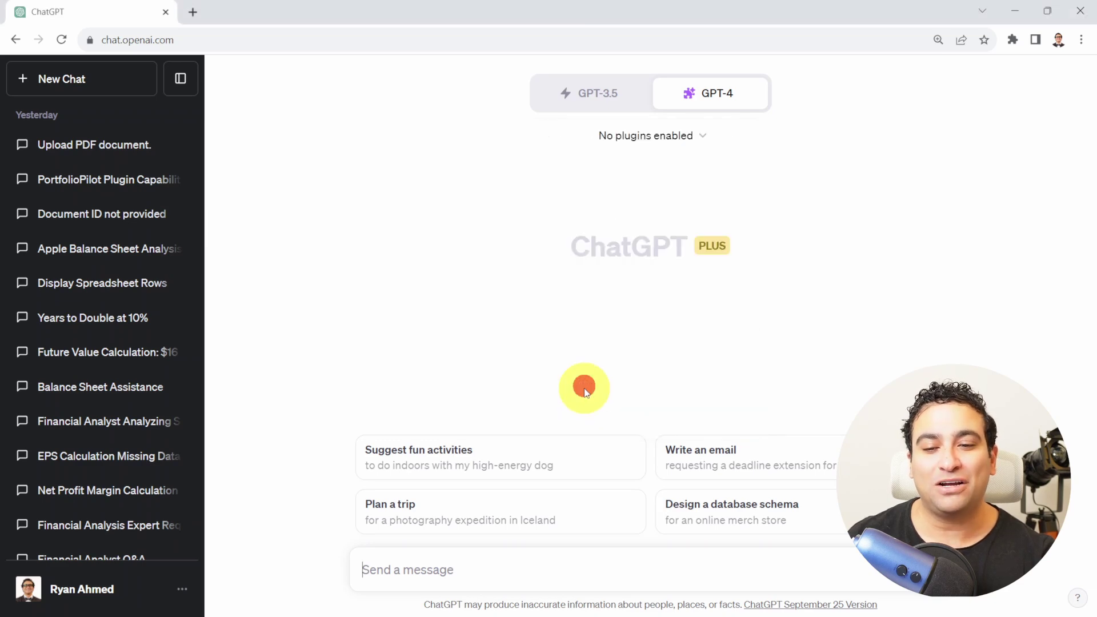
click(656, 144)
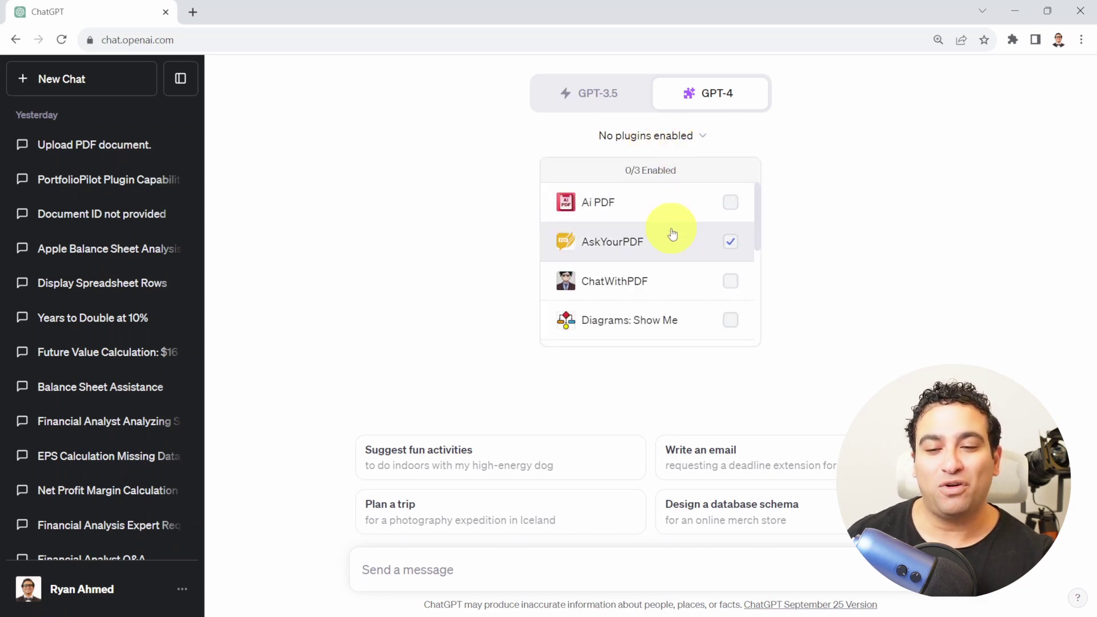
scroll(672, 233, down, 1)
scroll(670, 233, down, 3)
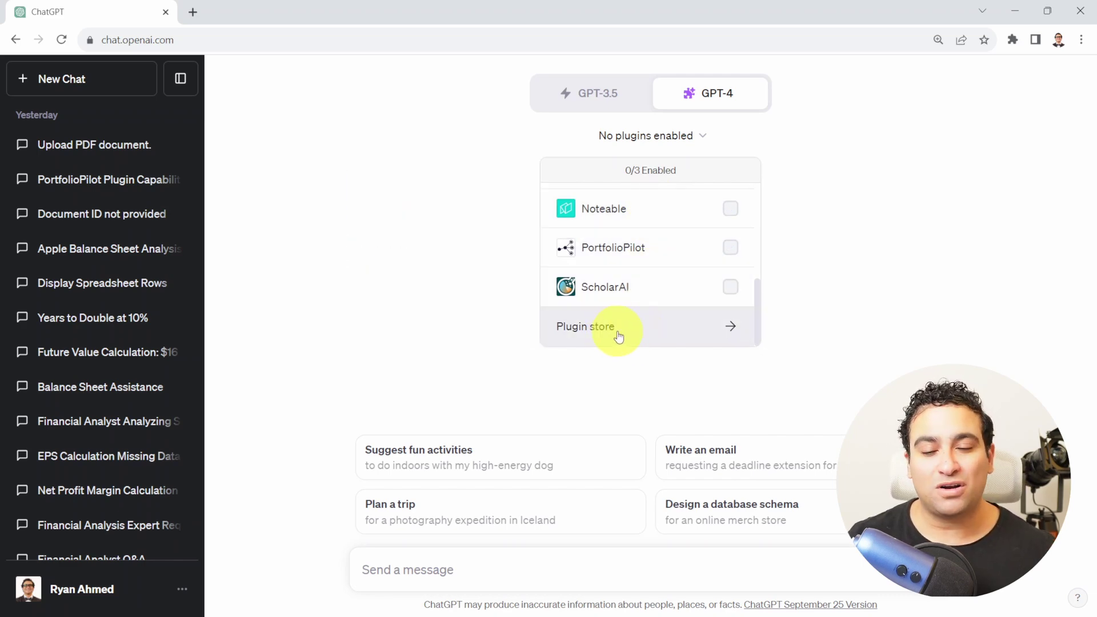
- Open the Plugin store, page through to page 3 of popular plugins, and focus the search box
click(620, 334)
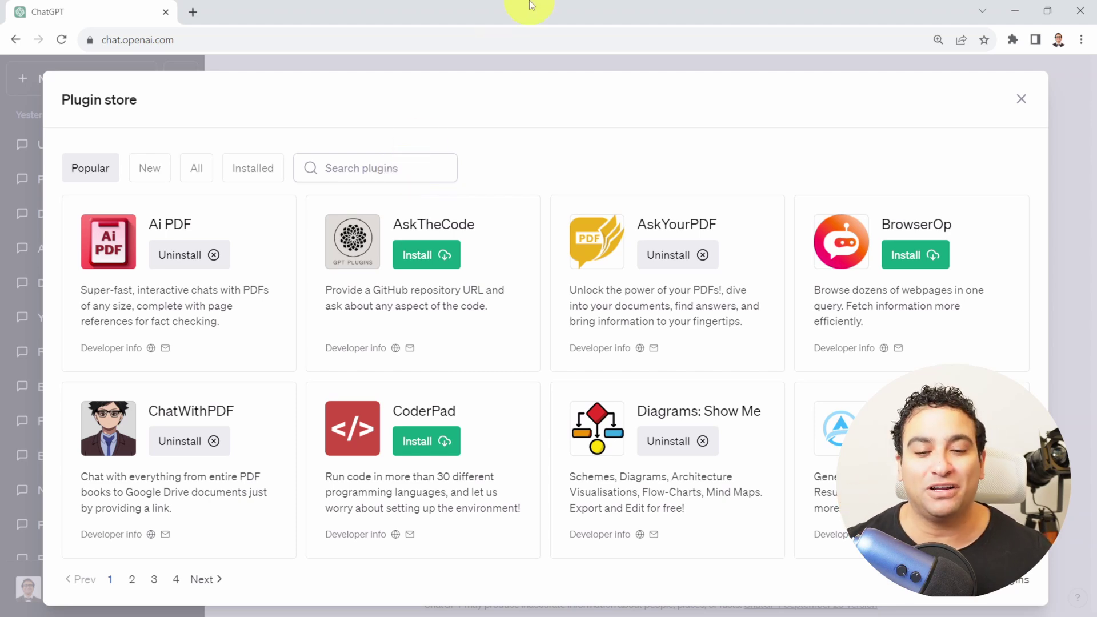
click(135, 576)
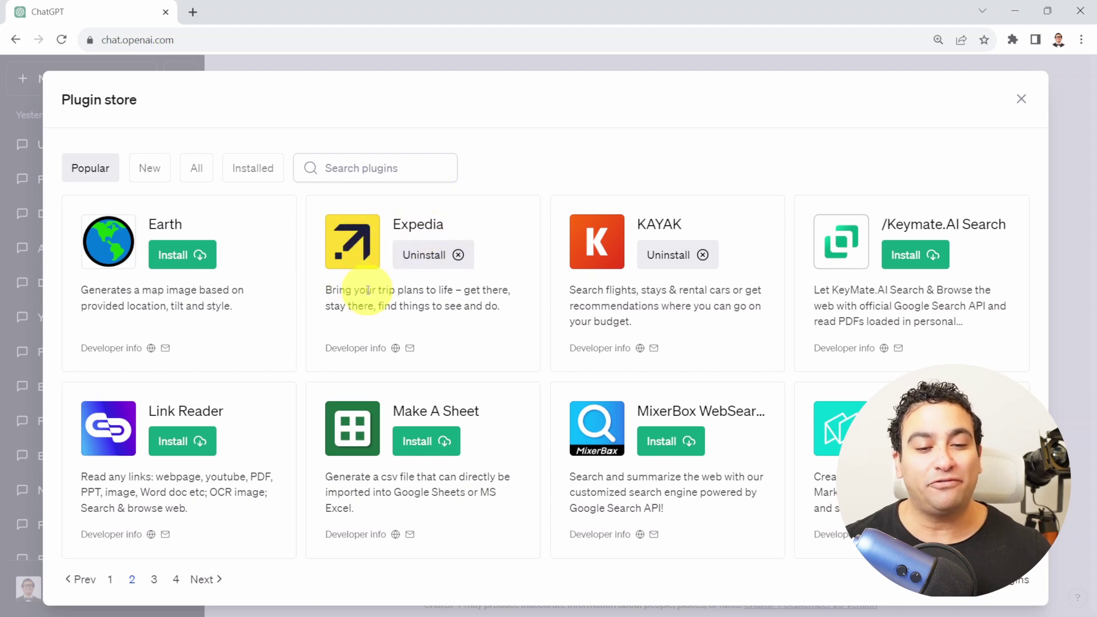
click(159, 579)
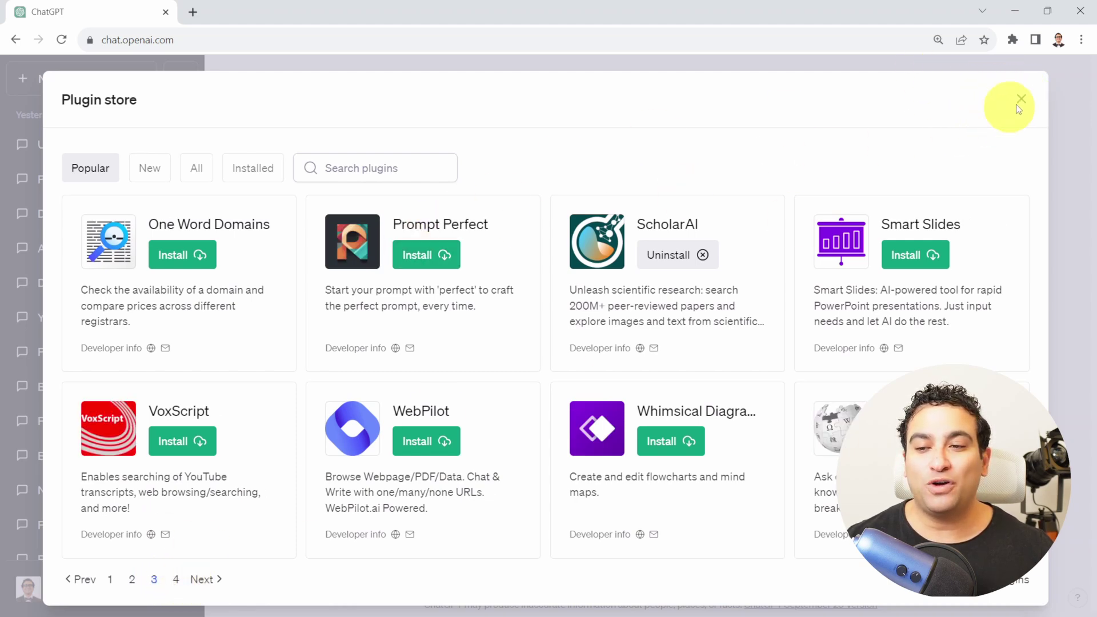
click(380, 170)
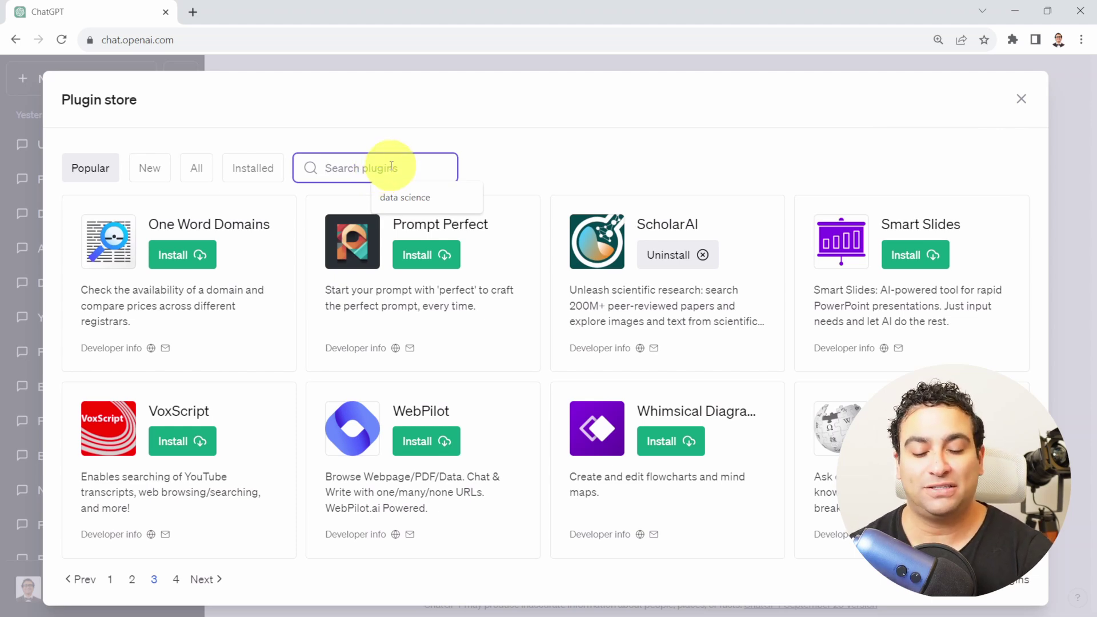
- Search the plugin store for 'pdf'
text(pdf)
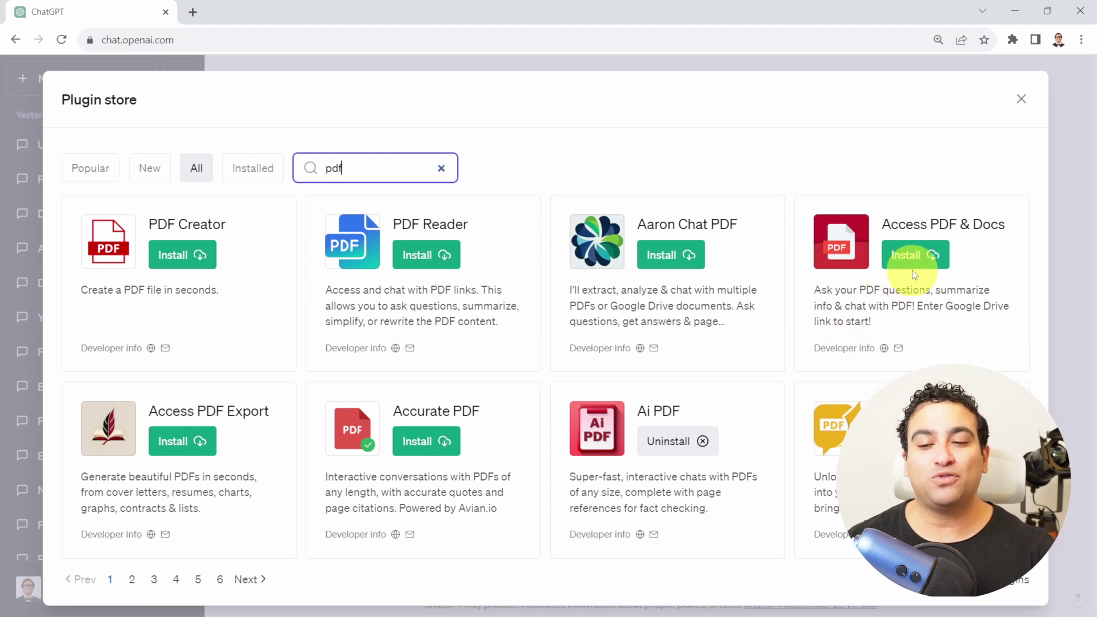
- Close the store and tick AskYourPDF in this chat's plugin list, ready to write a message
click(1020, 98)
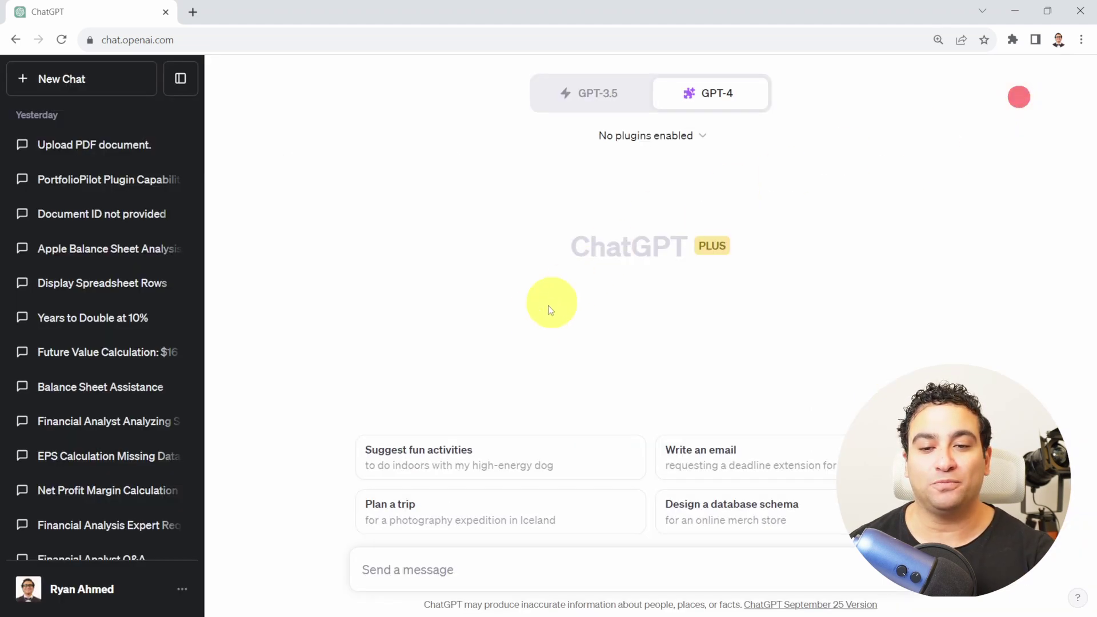
click(662, 143)
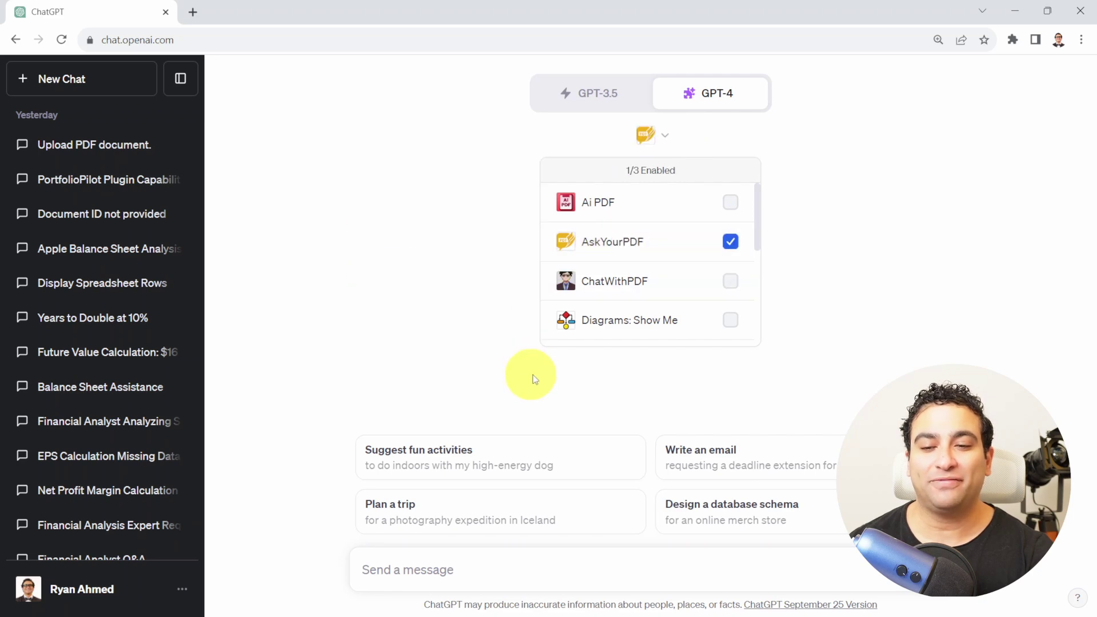
click(813, 225)
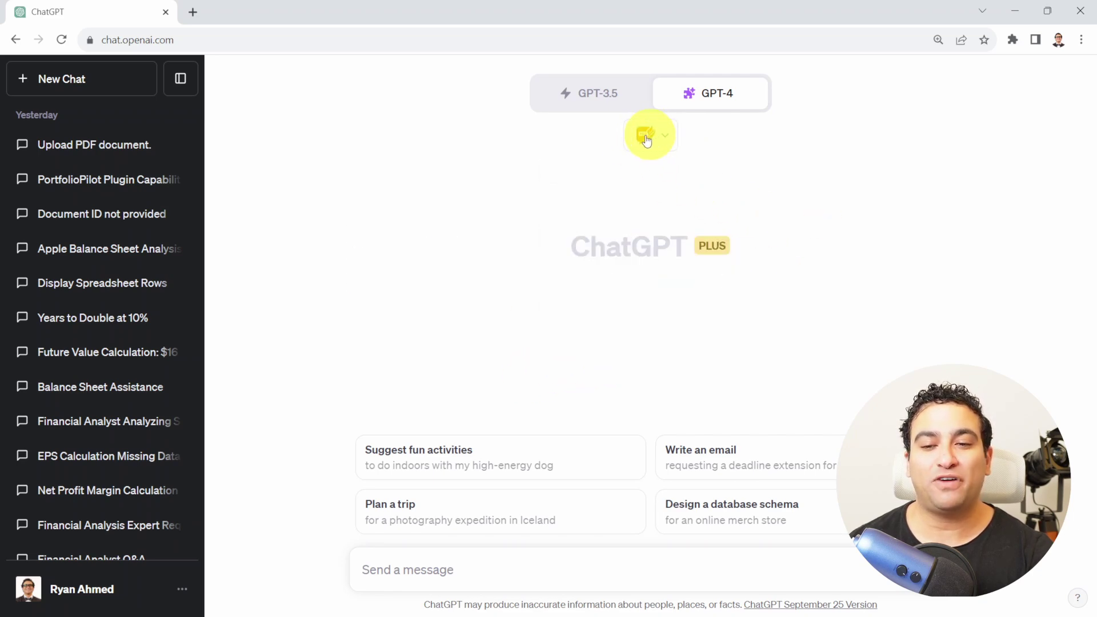
click(473, 569)
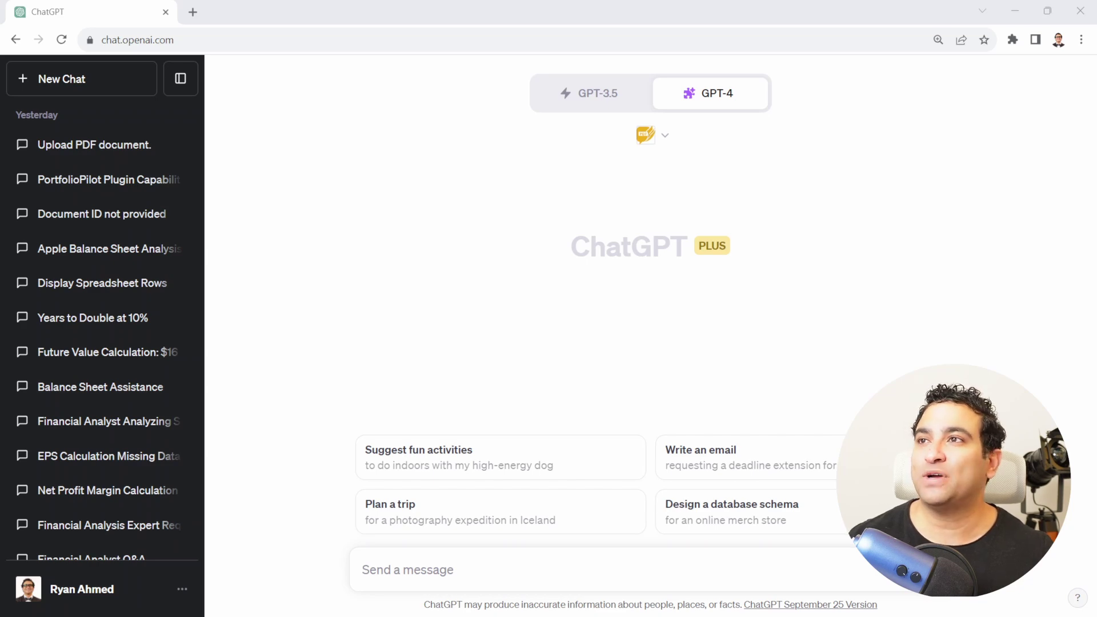
- Maximize the 10-K PDF in Acrobat, scroll from the cover, then jump to Item 1A Risk Factors
key(alt+Tab)
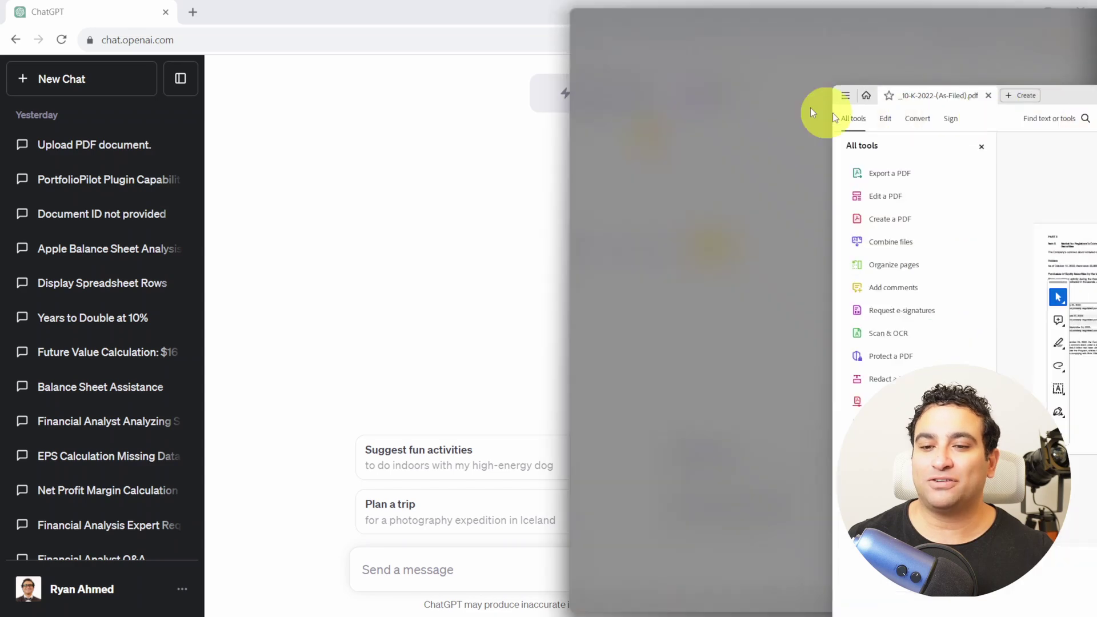
drag(543, 115, 506, 102)
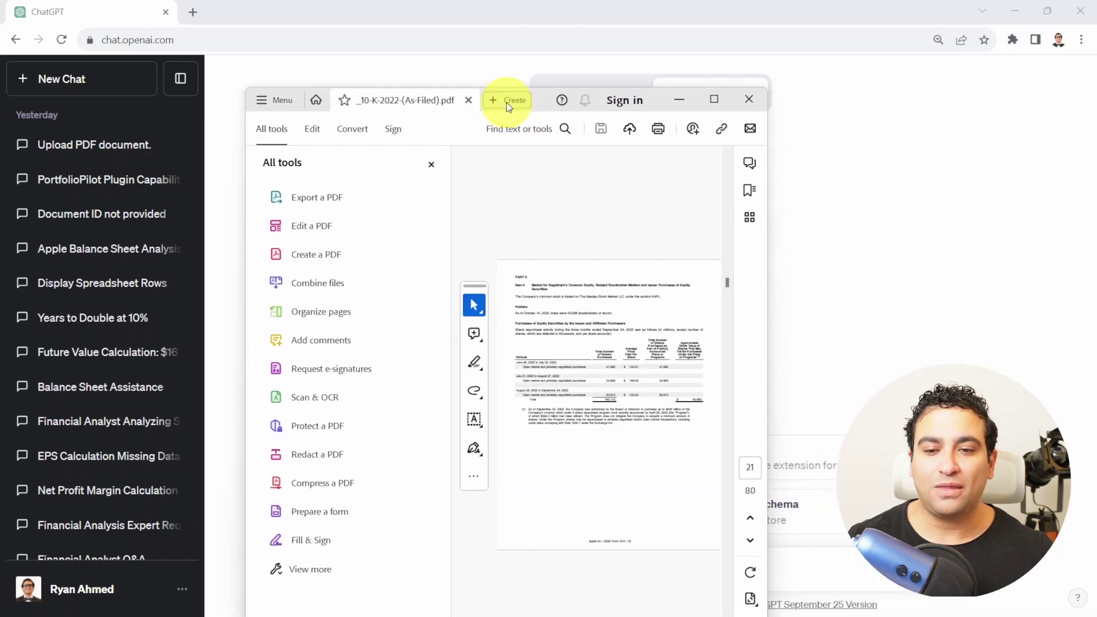
click(714, 101)
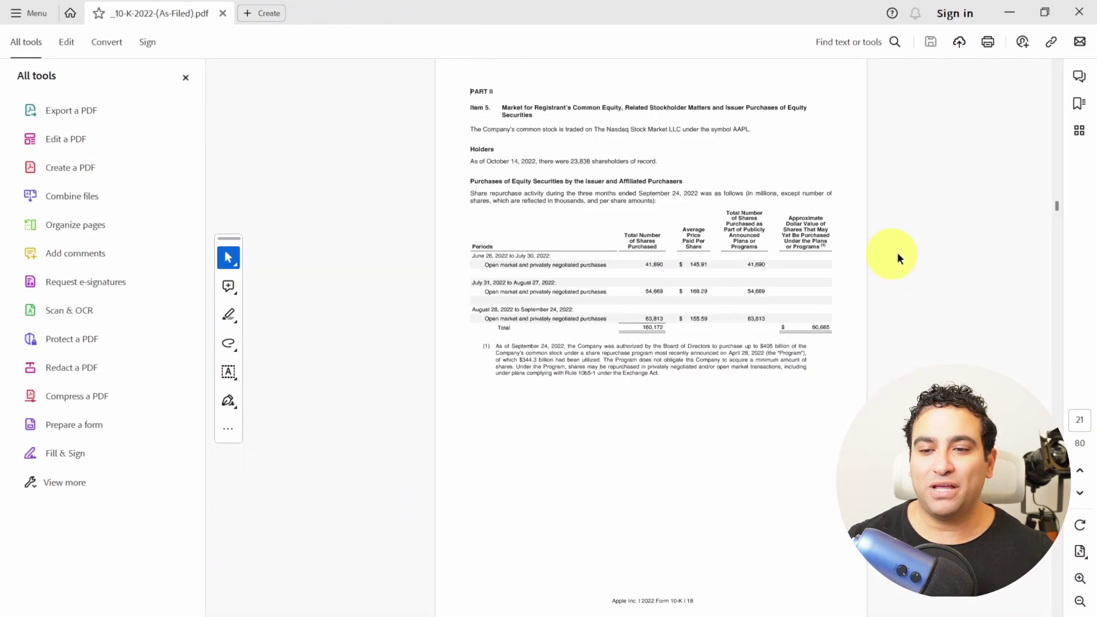
drag(1057, 205, 1056, 62)
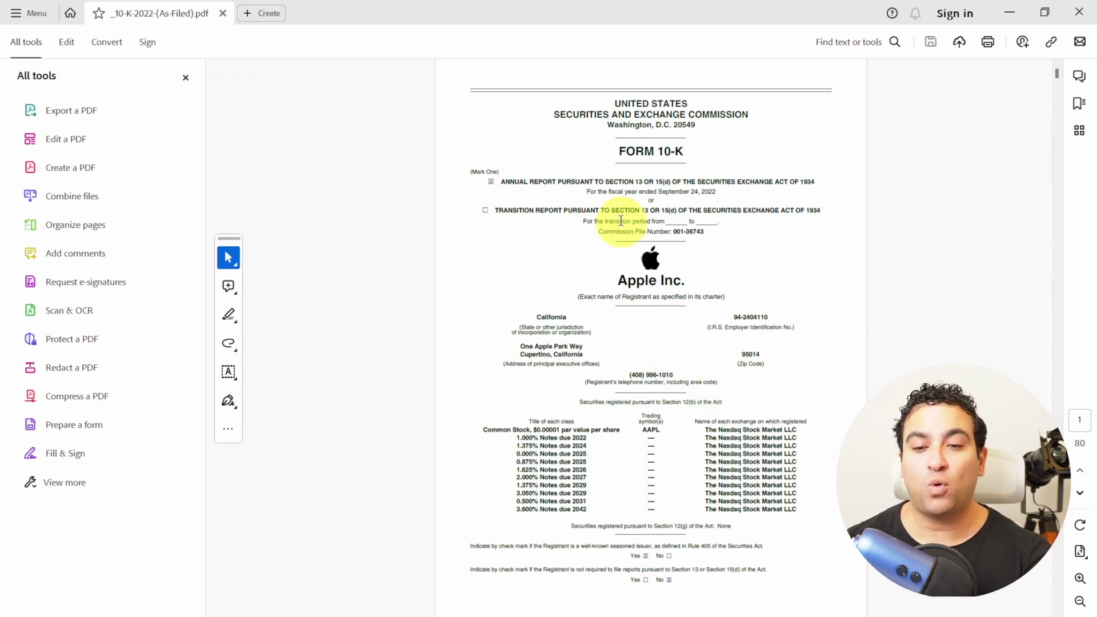
scroll(621, 221, up, 2)
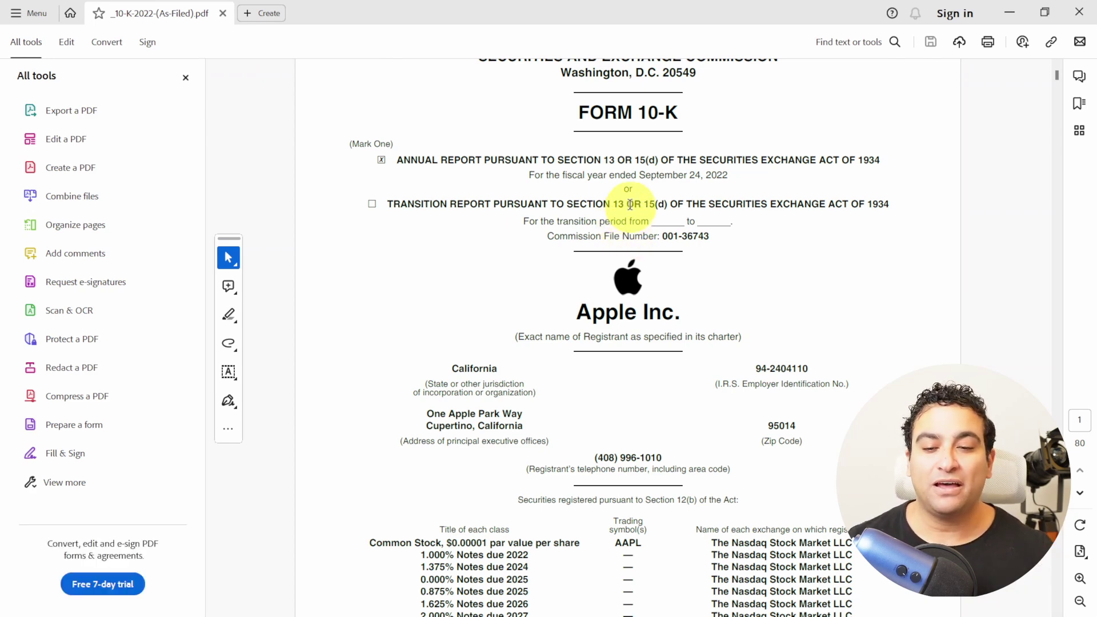
scroll(629, 212, down, 10)
scroll(646, 204, down, 8)
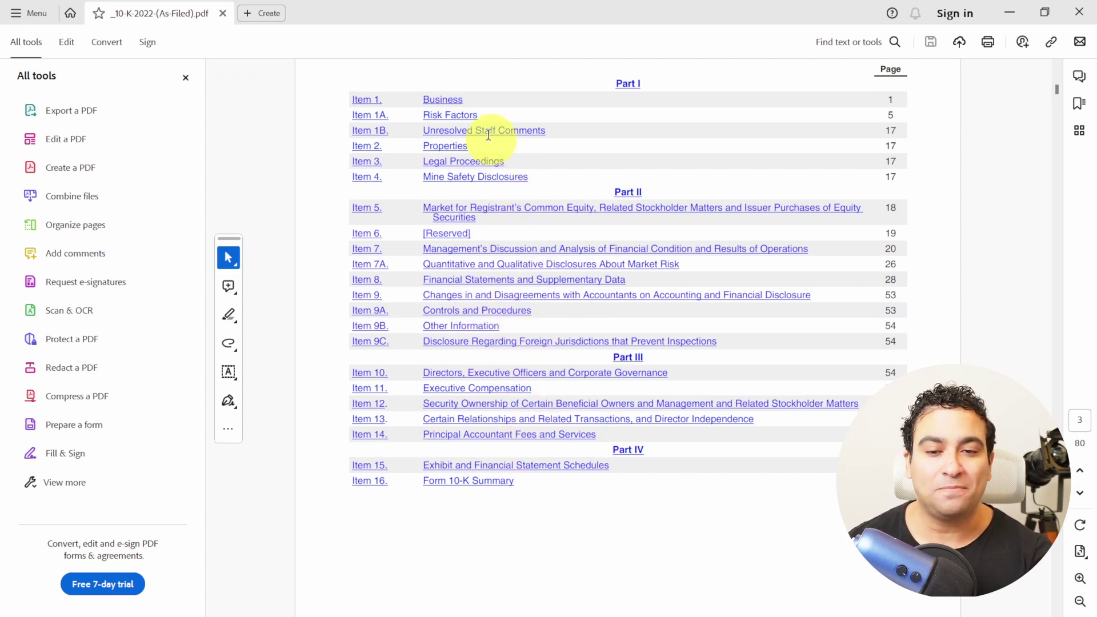
click(456, 114)
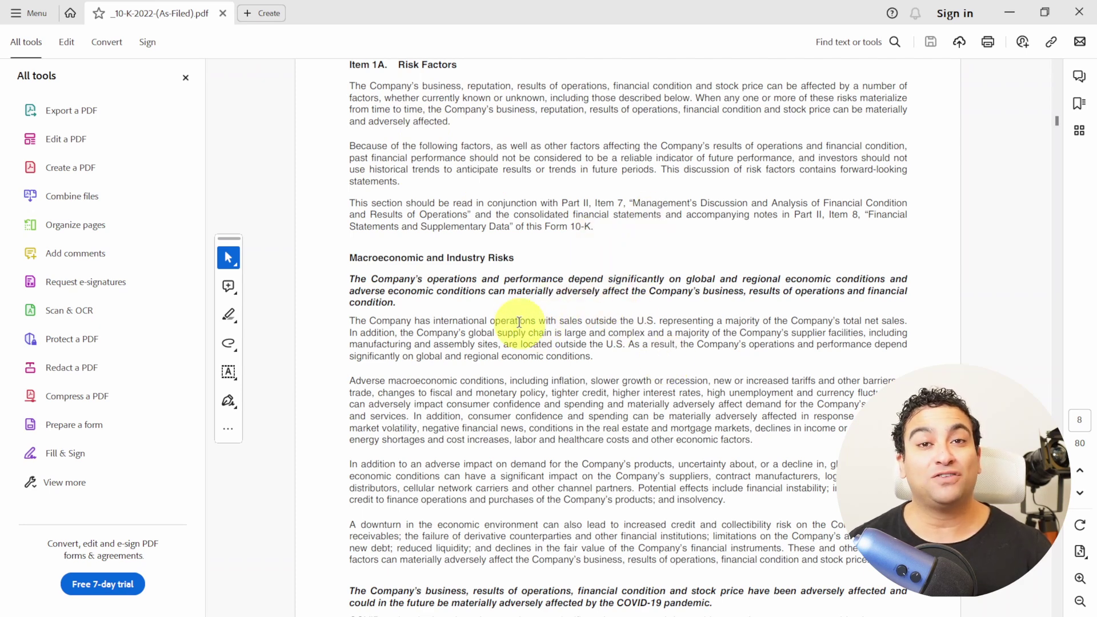
click(1009, 10)
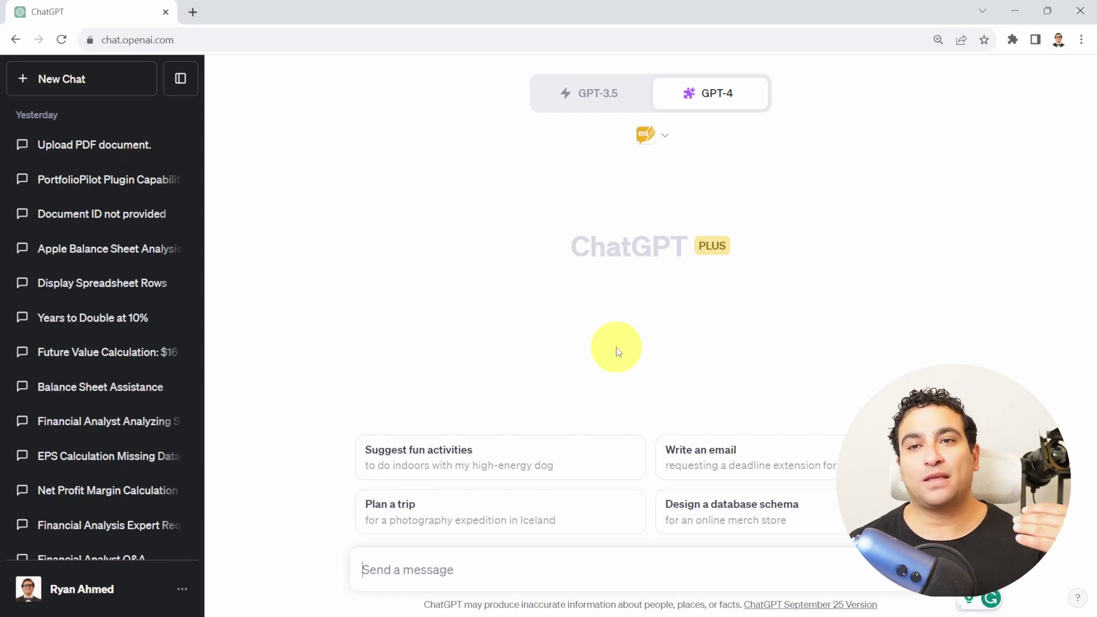
- Send the message 'upload PDF' to get AskYourPDF's document upload link
click(500, 566)
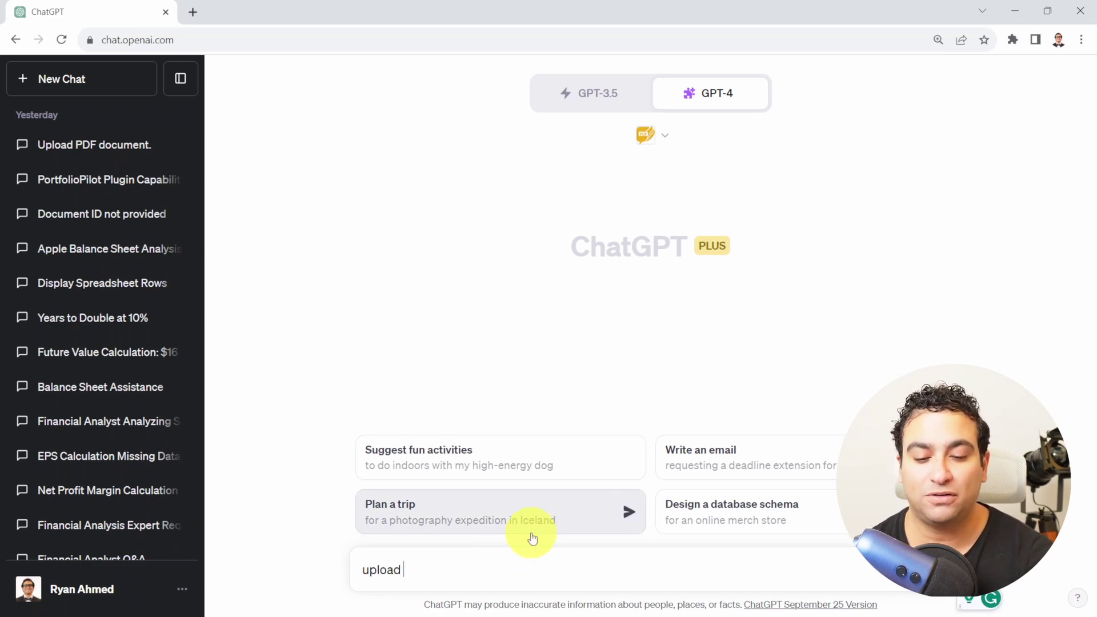
key(Return)
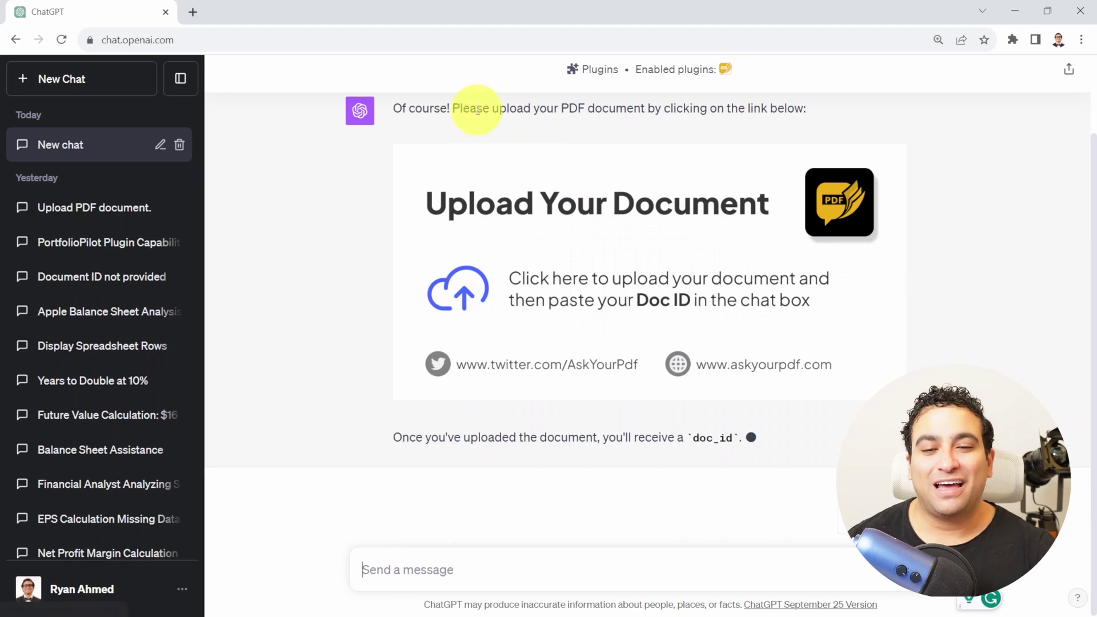
scroll(487, 107, up, 1)
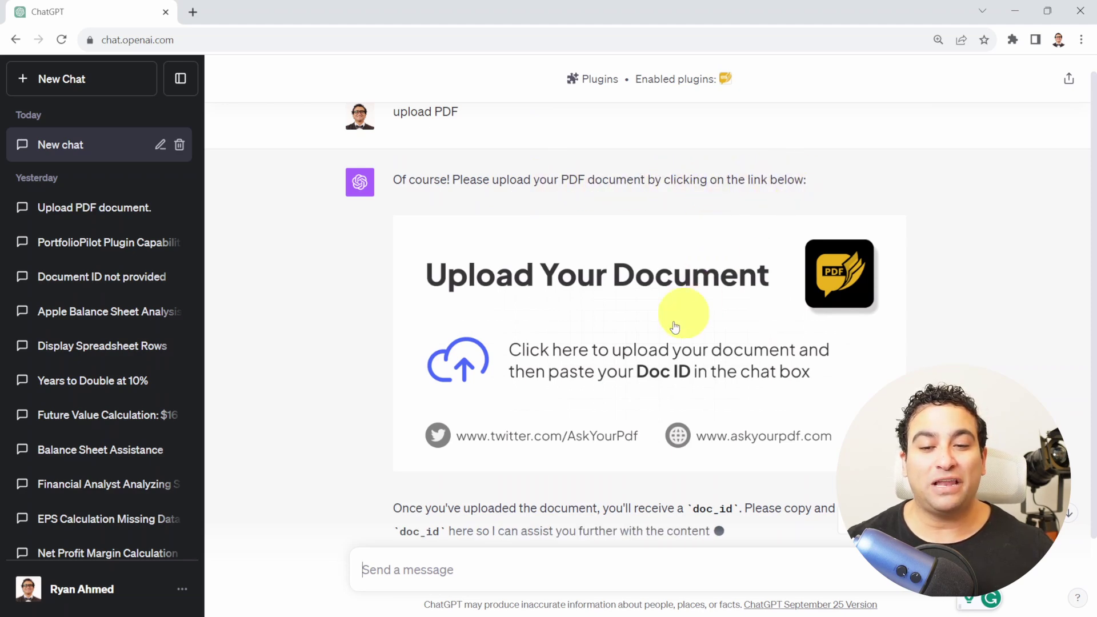
- Upload _10-K-2022-(As-Filed).pdf on the AskYourPDF page and copy its Document Id
click(564, 362)
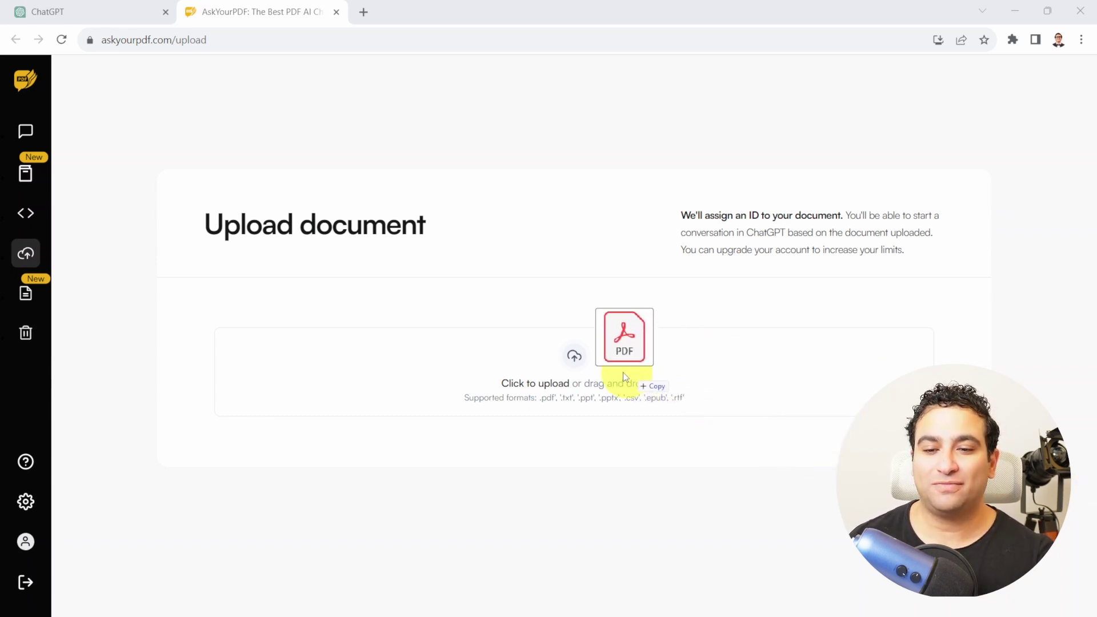
drag(623, 374, 577, 372)
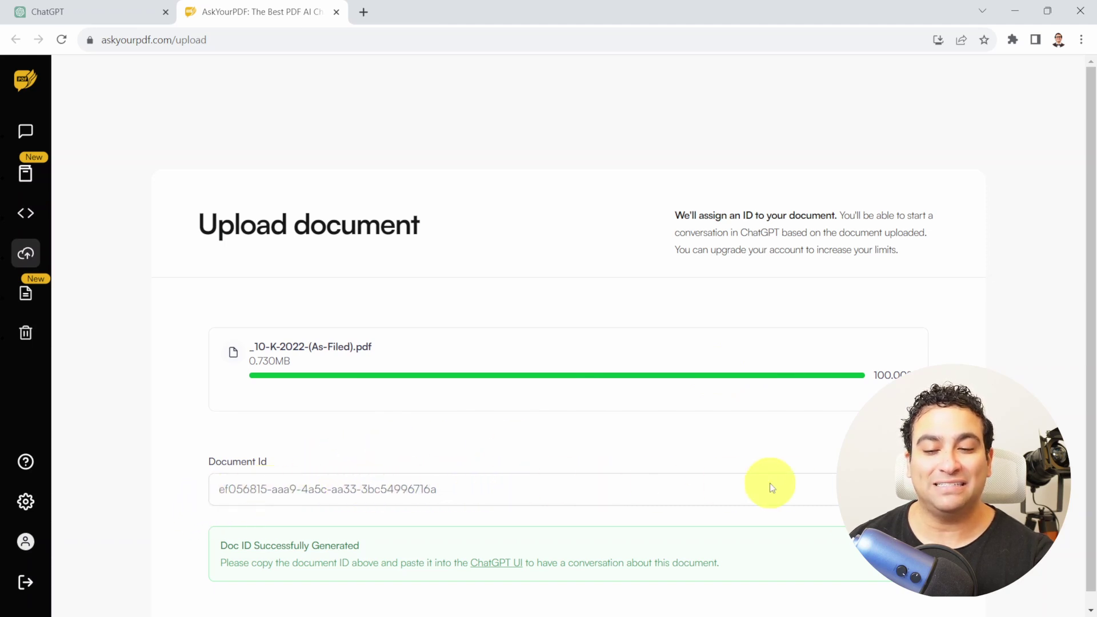
click(911, 489)
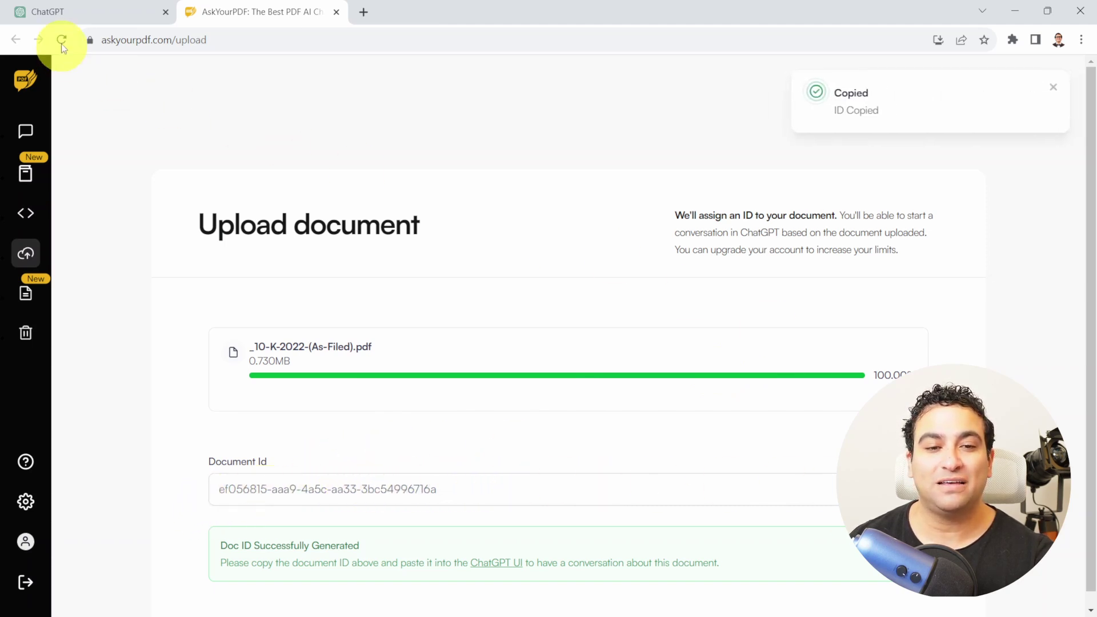
- Paste the copied 10-K document ID into the ChatGPT message box and send it
click(52, 12)
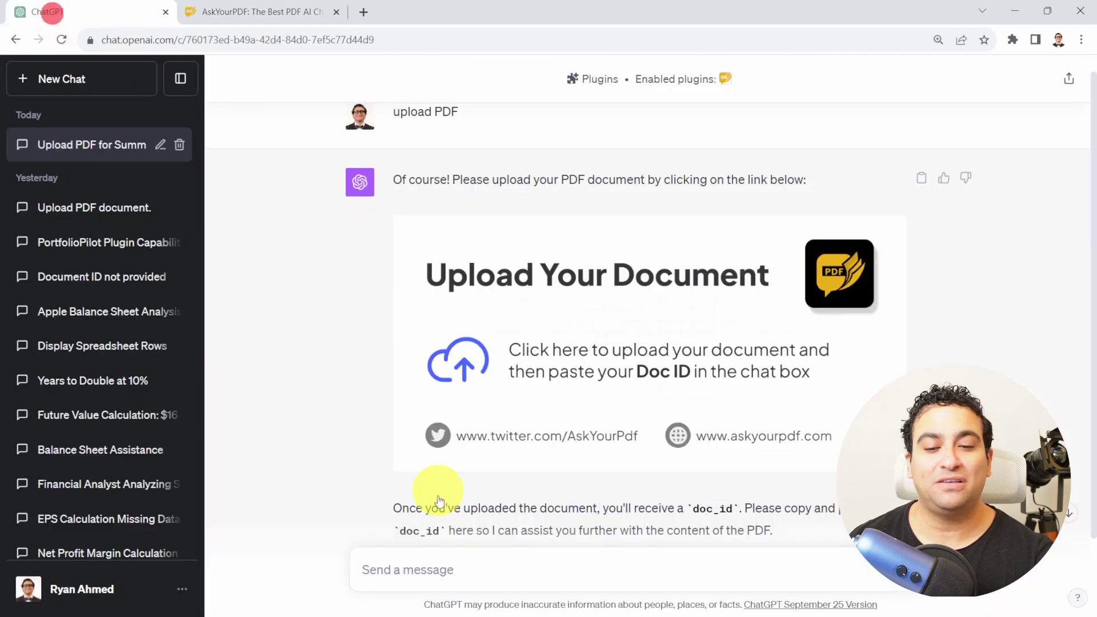
click(436, 570)
key(ctrl+v)
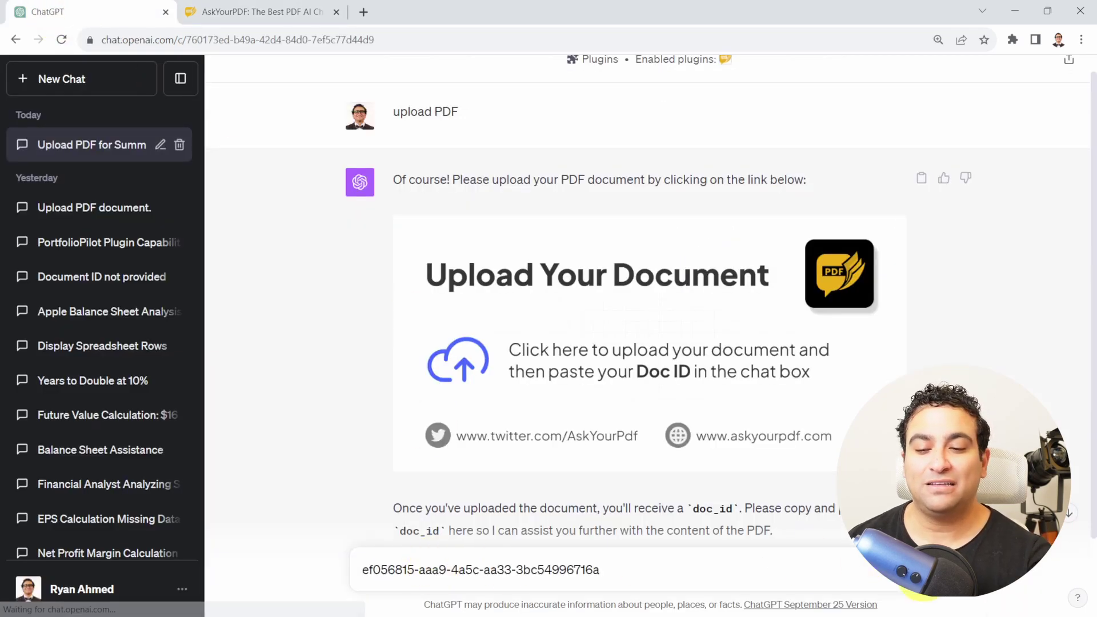
key(Return)
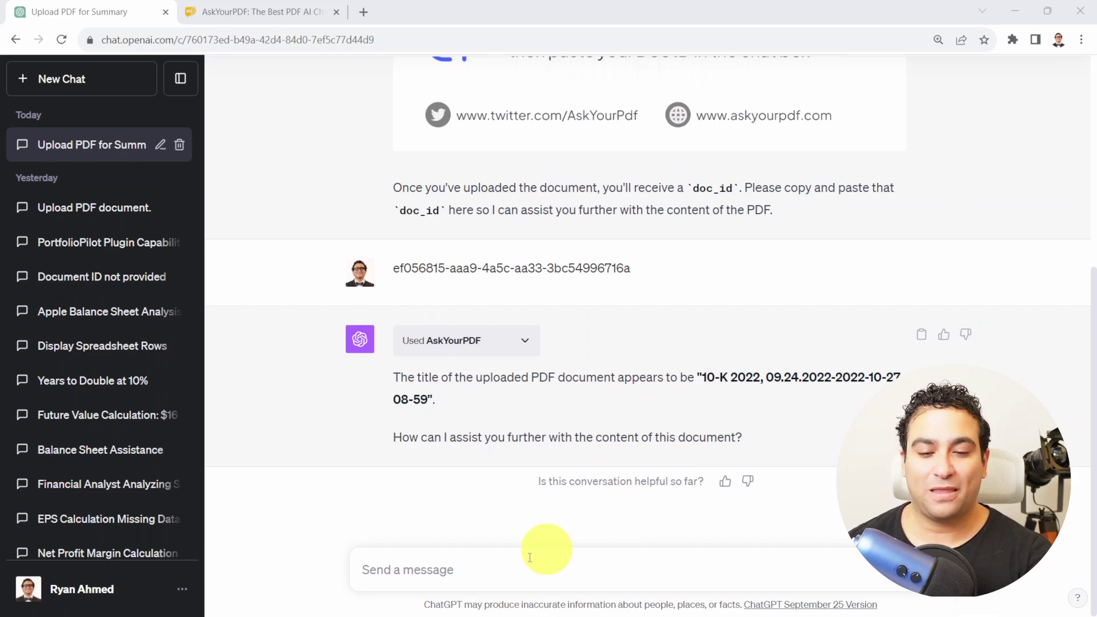
- Send 'Summarize this document in one paragraph' without the leading space and read the summary
click(507, 568)
key(ctrl+v)
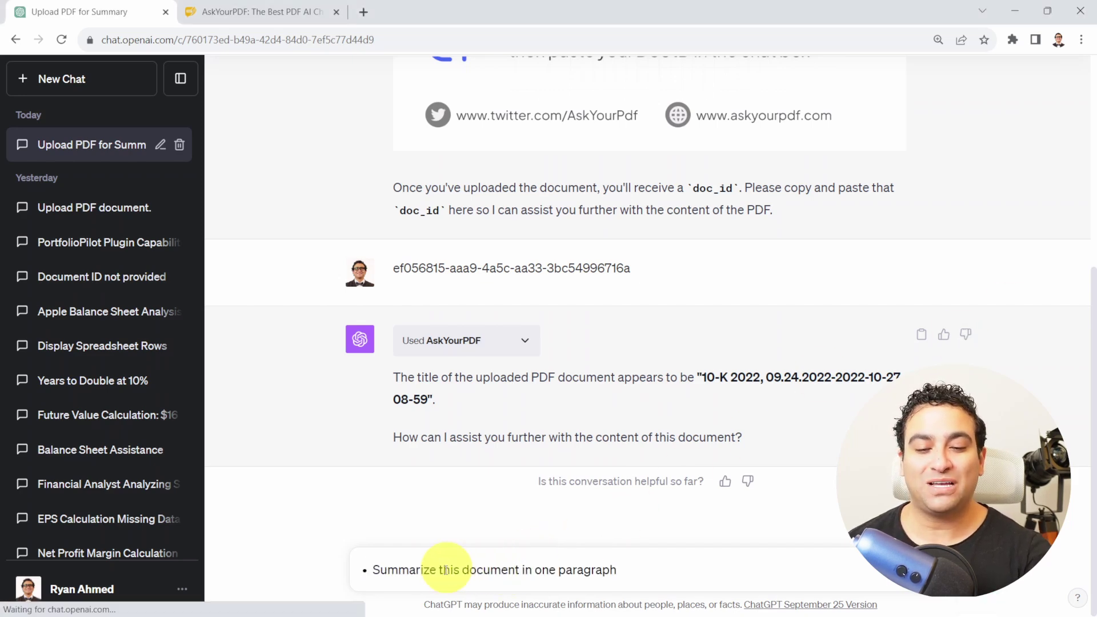
click(369, 568)
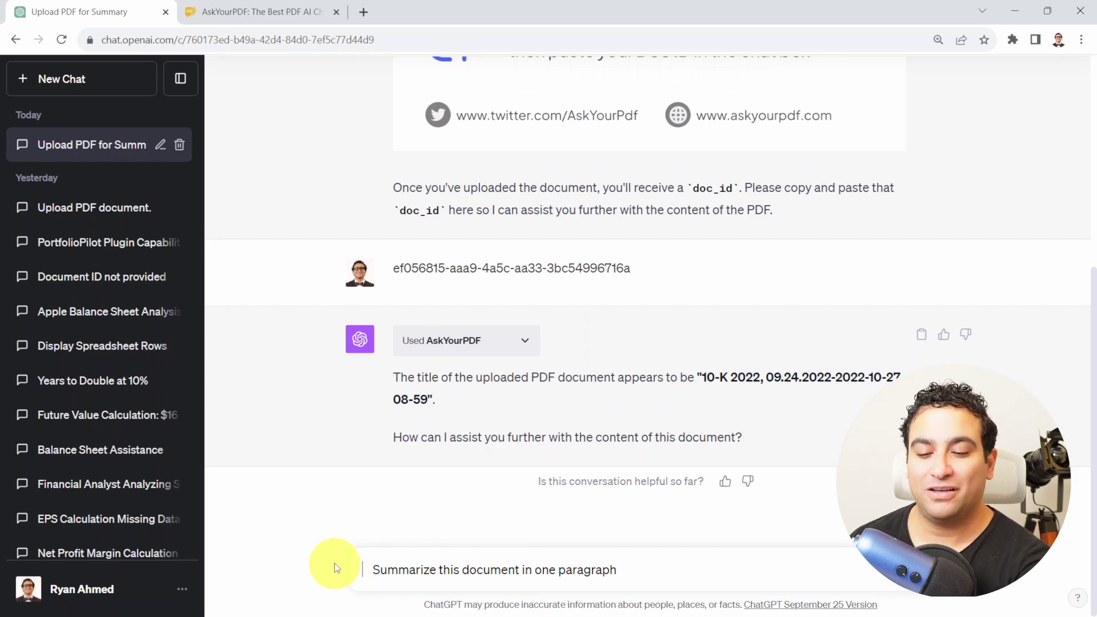
key(BackSpace)
key(BackSpace)
key(BackSpace)
key(BackSpace)
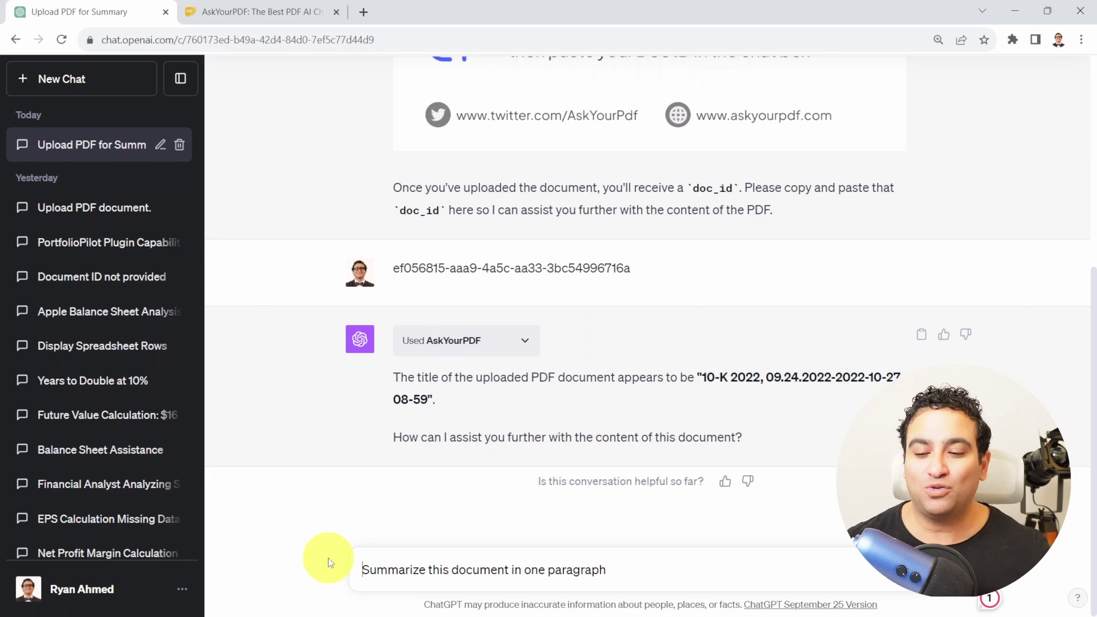
key(Return)
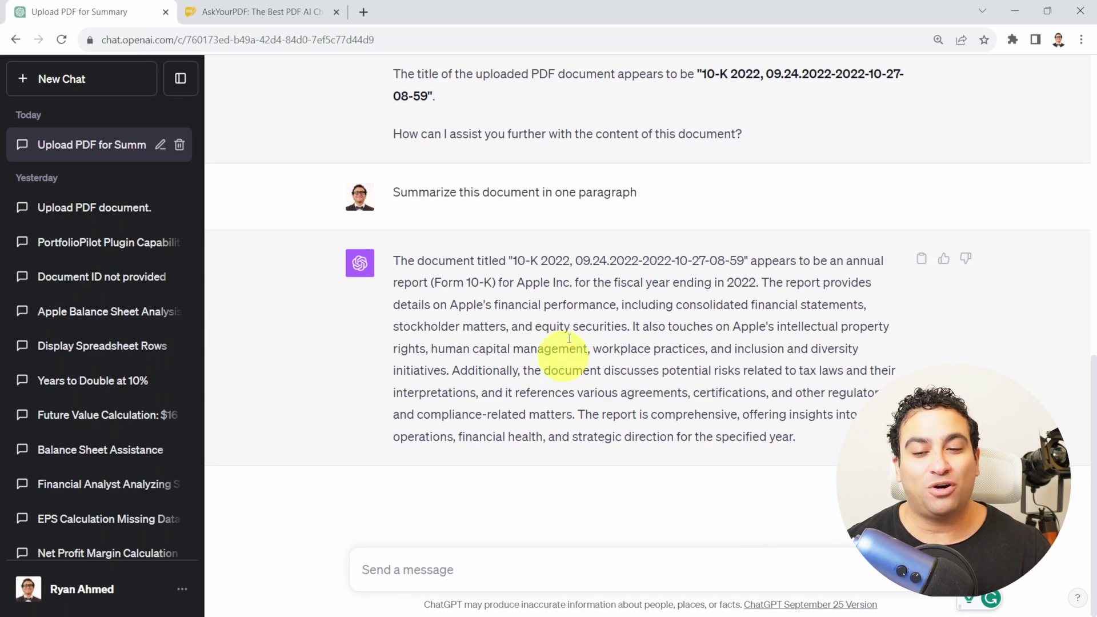
drag(578, 415, 832, 443)
click(833, 439)
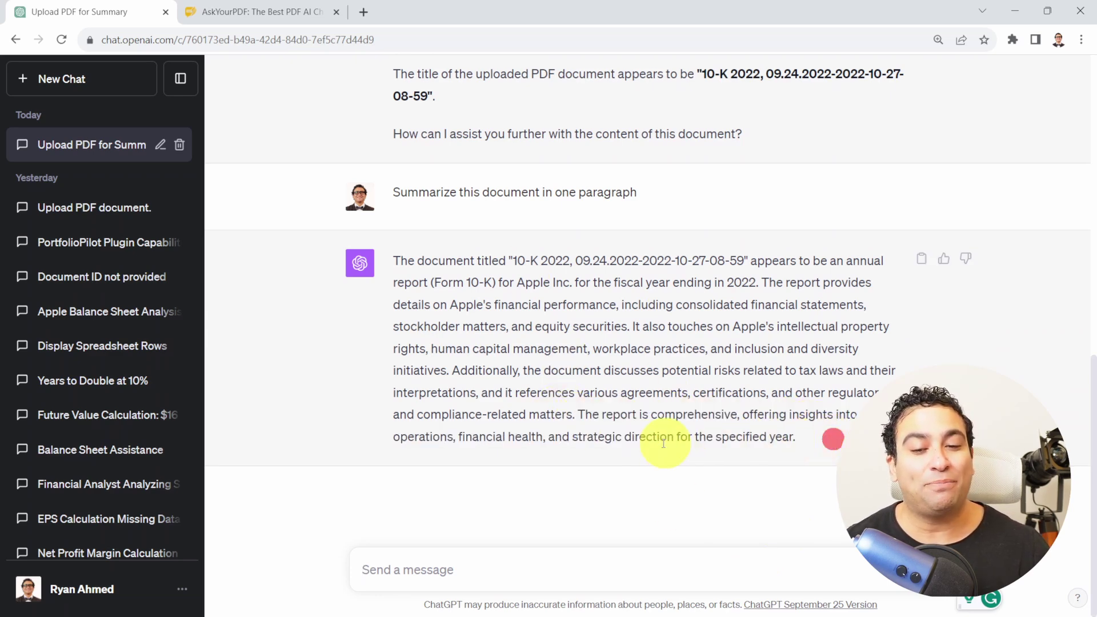
shift+click(597, 440)
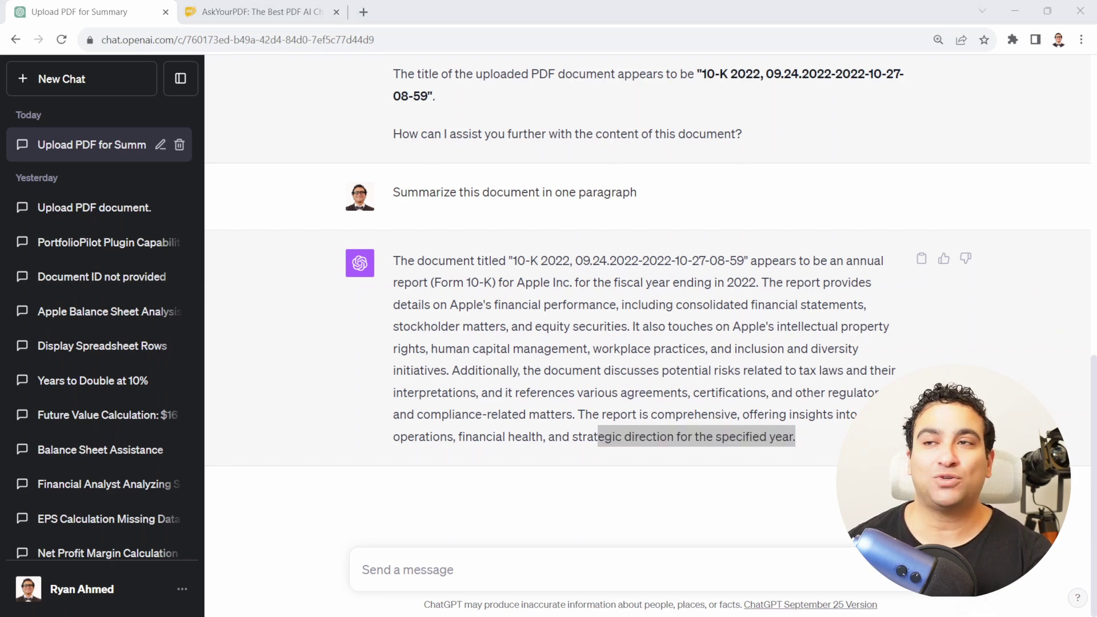
- Send 'List the risks associated with Apple stock' after deleting its stray leading character
click(448, 560)
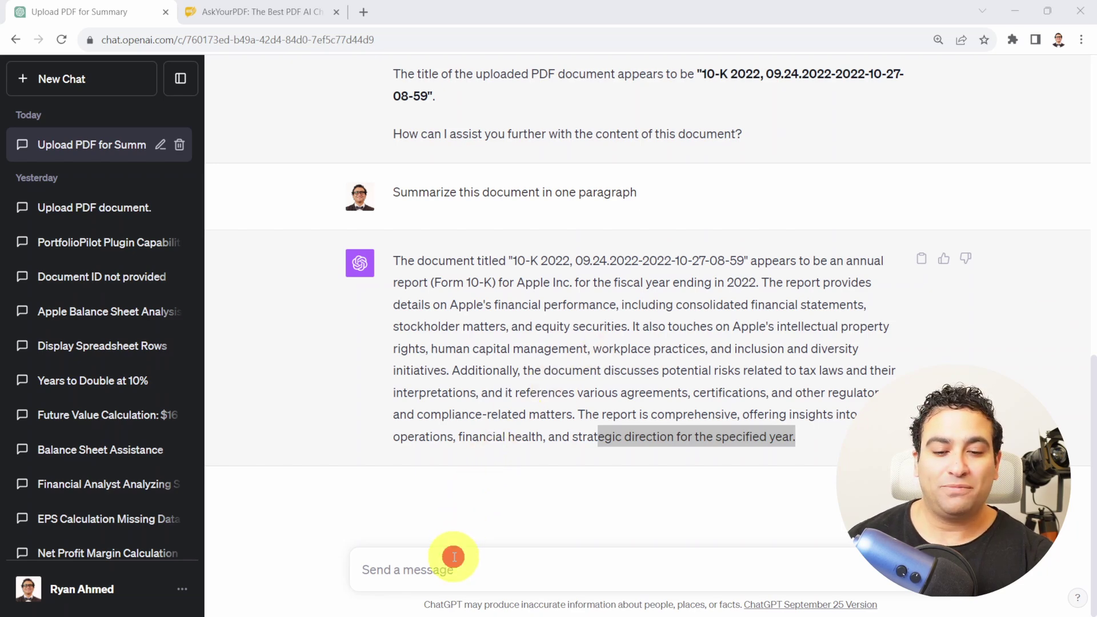
key(ctrl+v)
click(371, 572)
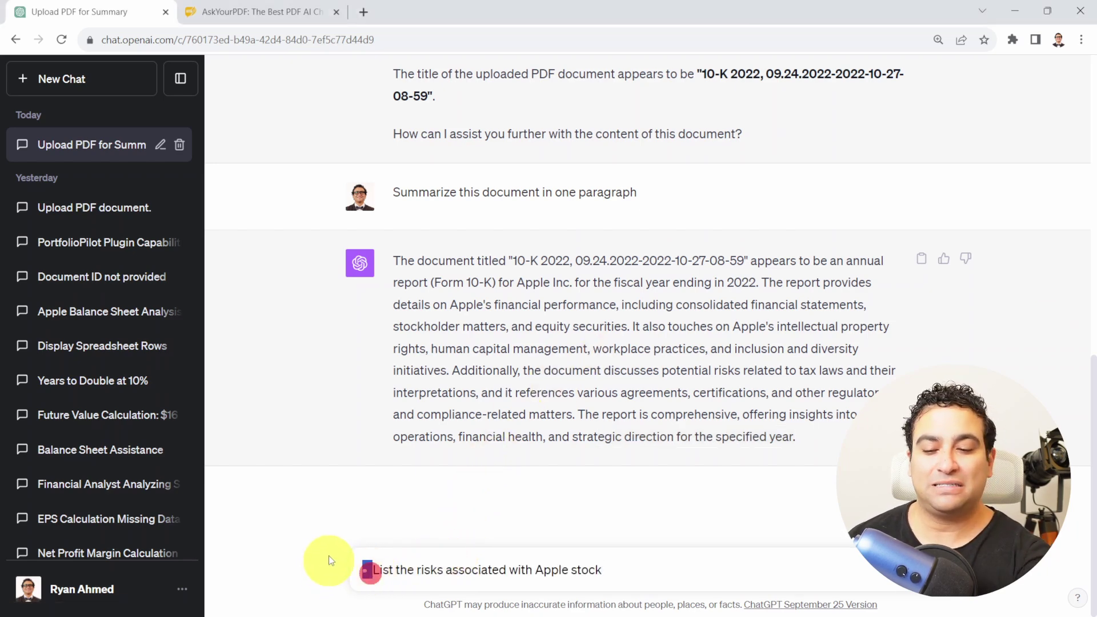
key(BackSpace)
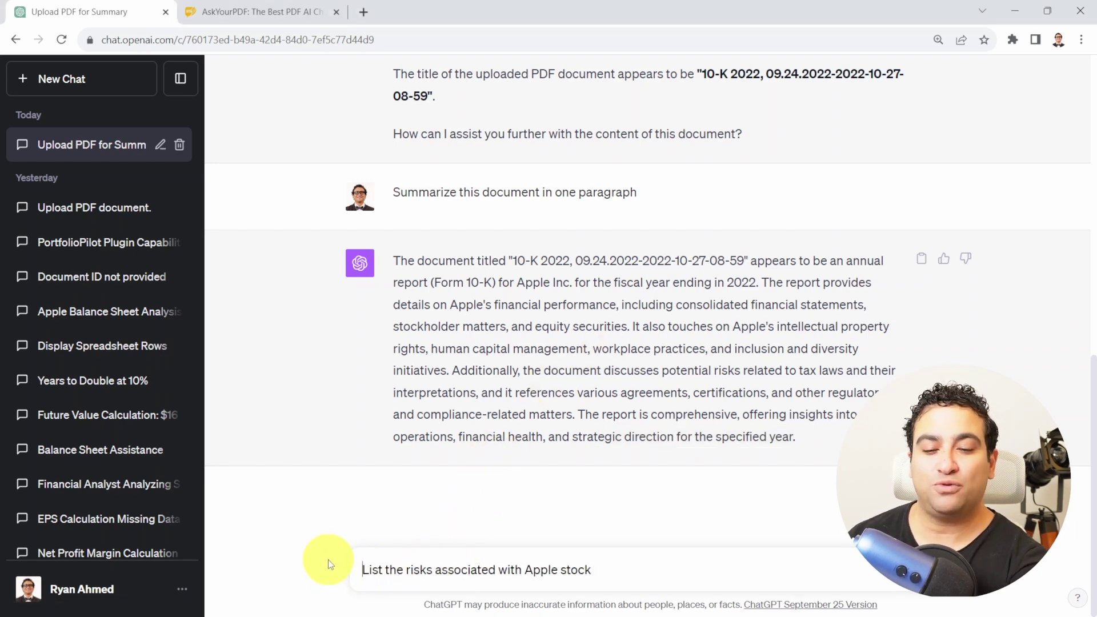
click(641, 581)
key(Return)
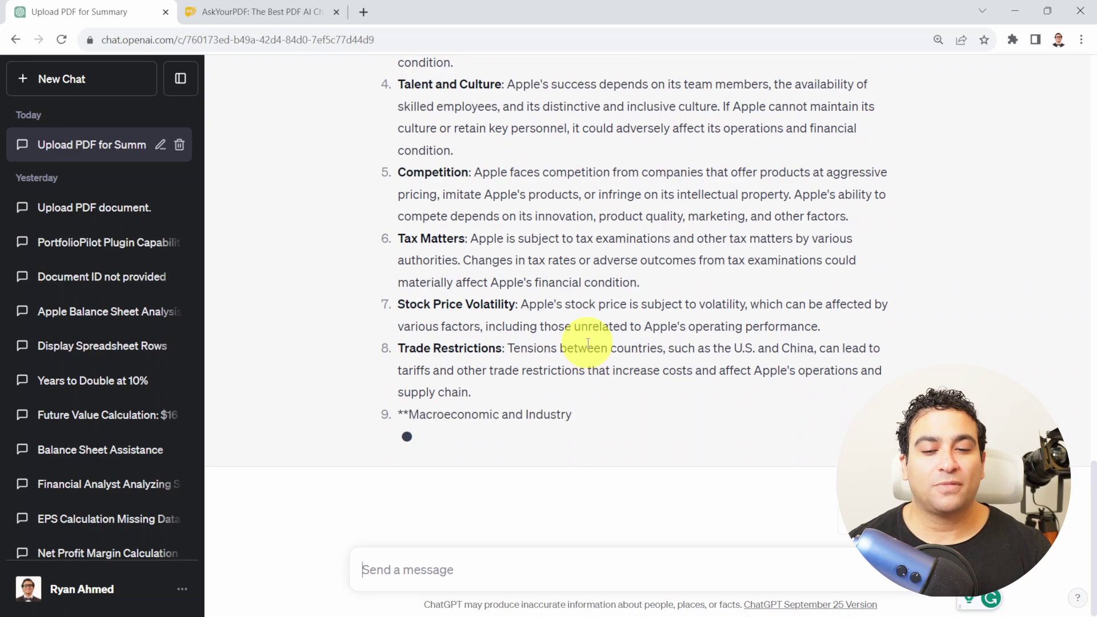
- Scroll the chat up and back down as the risk list finishes with item 9, Macroeconomic and Industry Risks
scroll(580, 288, up, 4)
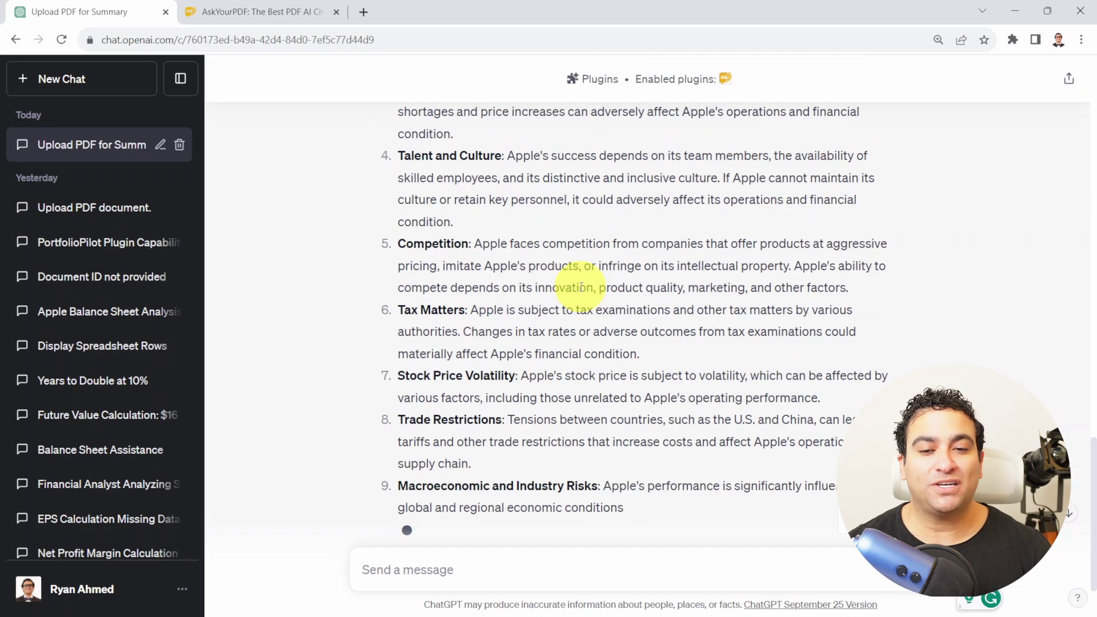
scroll(581, 286, down, 4)
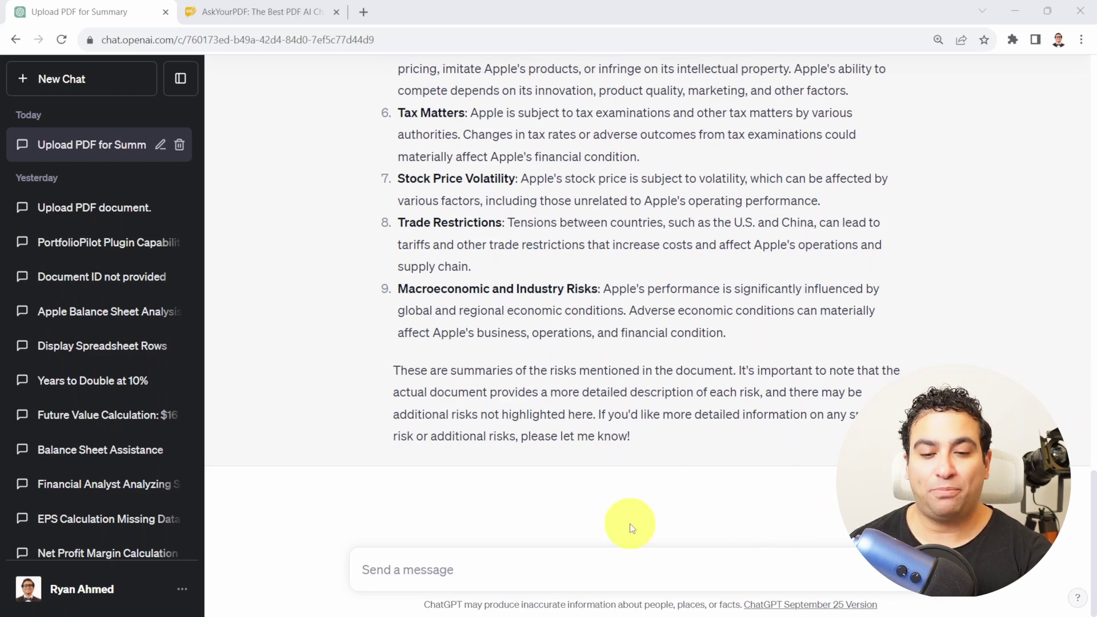
- Ask what the 10-K says about the Epic Games lawsuit and highlight the answer's line saying Epic sued Apple
click(519, 566)
text(• what is the nature of epic games lawsuit according to the PDF)
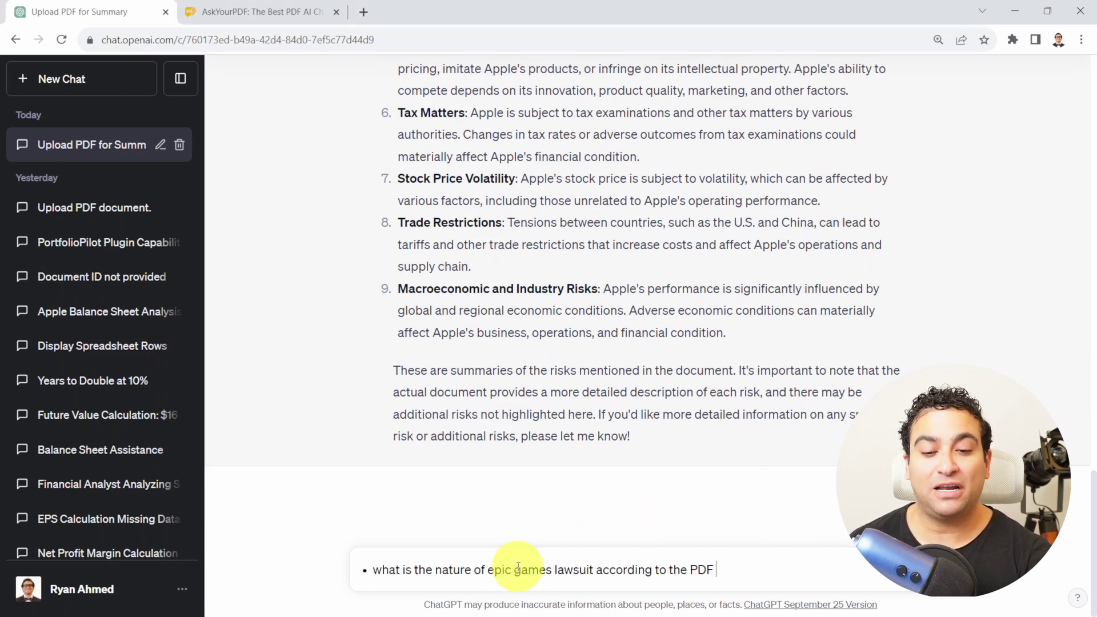
click(373, 569)
key(BackSpace)
key(BackSpace)
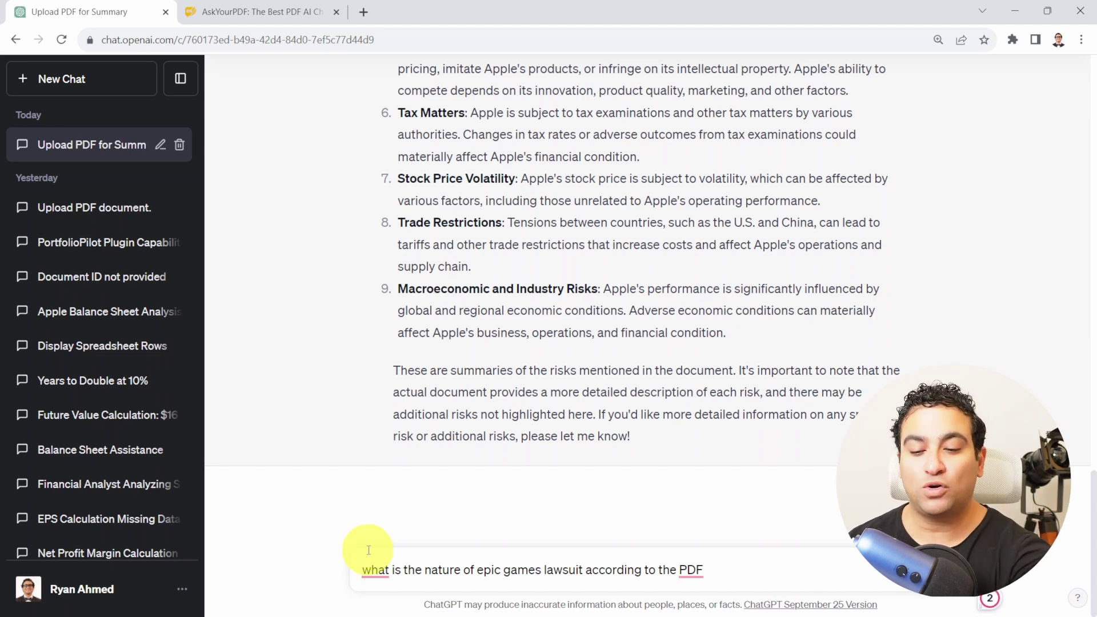
key(Return)
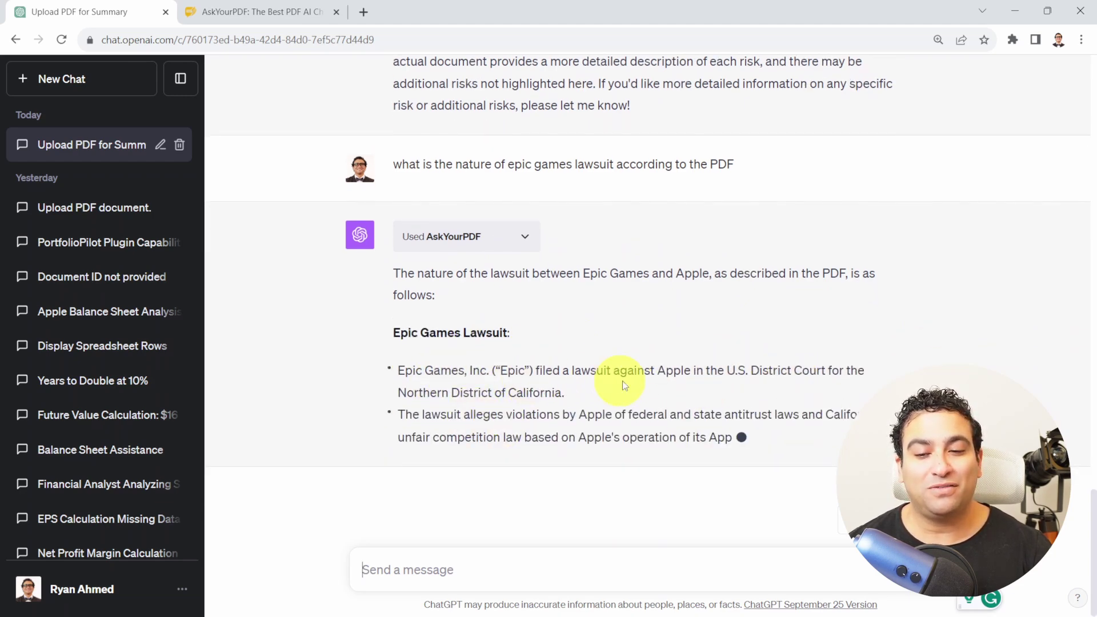
drag(640, 347, 721, 350)
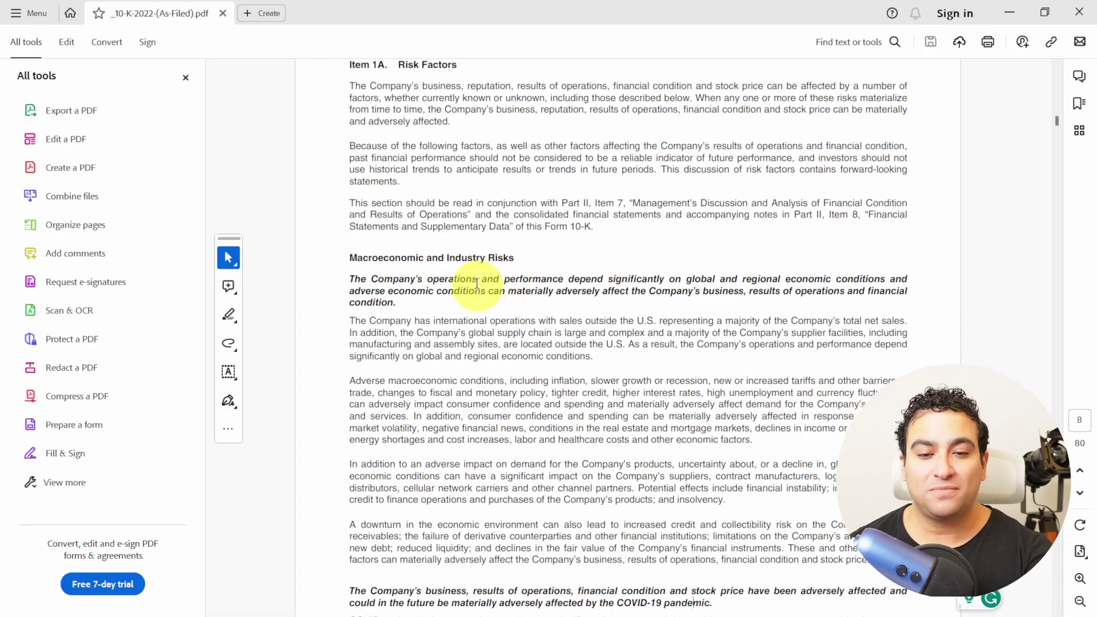
- Scroll the PDF to Item 3 Legal Proceedings and select the Epic Games paragraph's opening sentence
scroll(493, 278, down, 15)
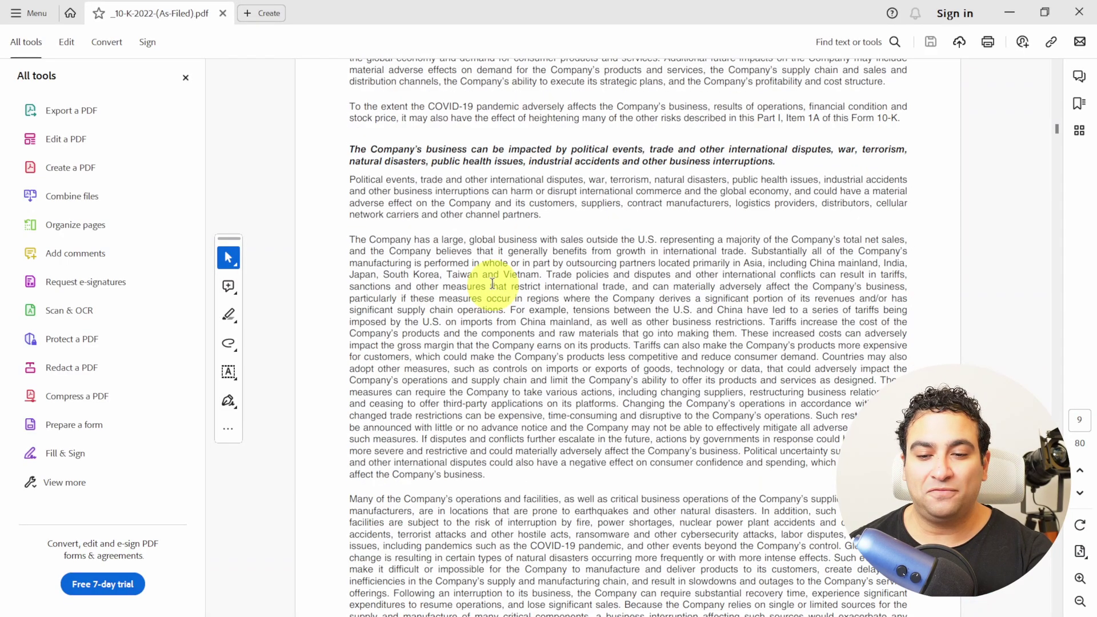
scroll(493, 287, down, 20)
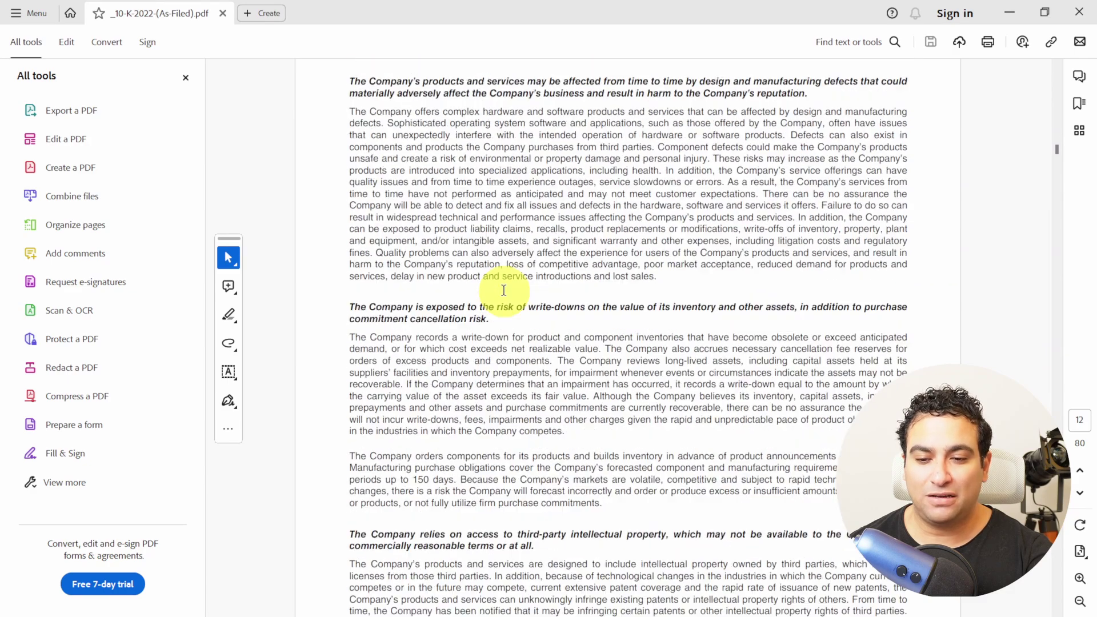
scroll(505, 291, down, 20)
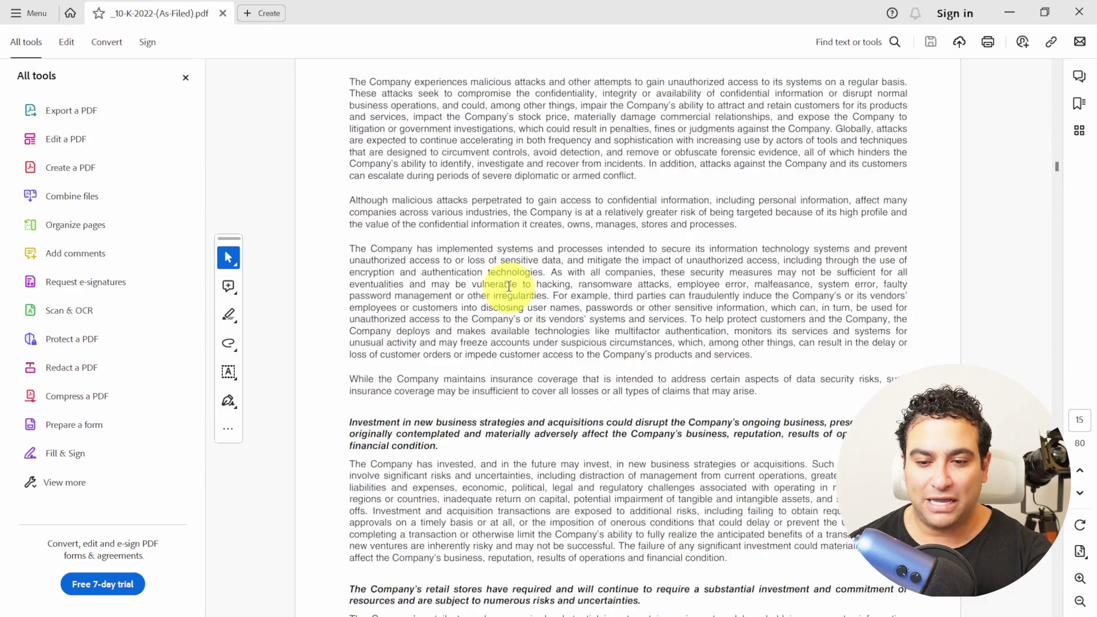
scroll(508, 286, down, 20)
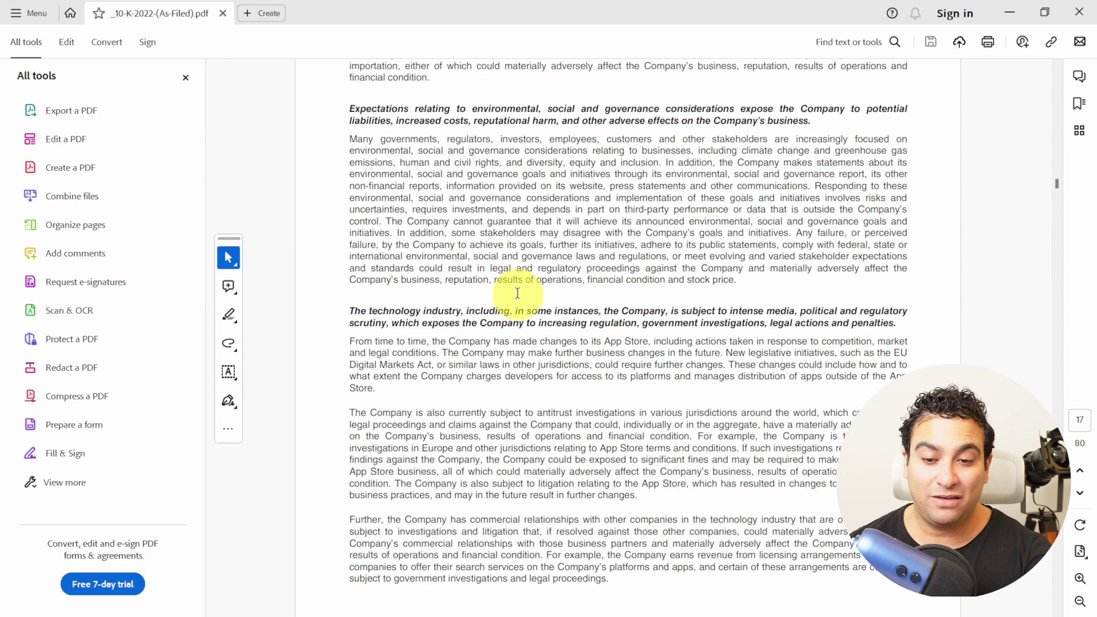
scroll(519, 288, down, 20)
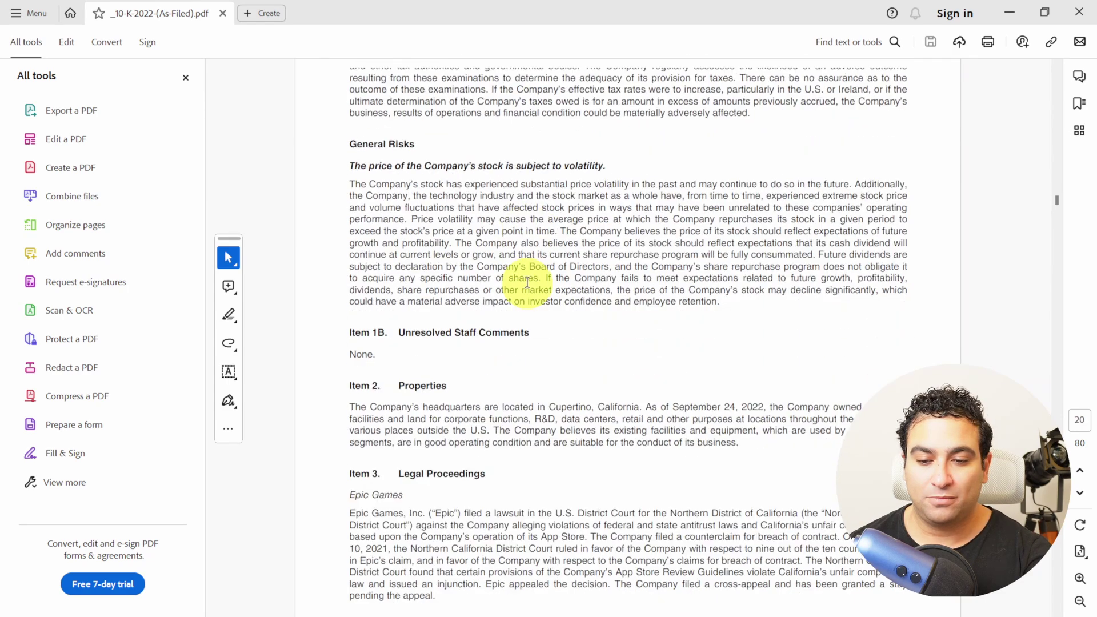
scroll(528, 285, down, 3)
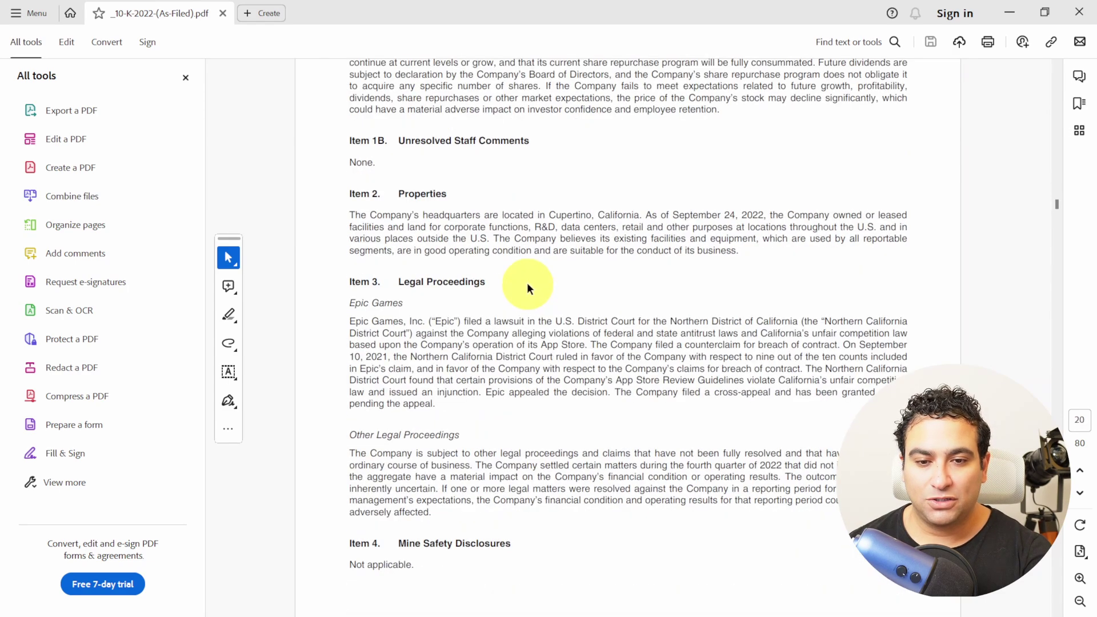
scroll(516, 285, down, 1)
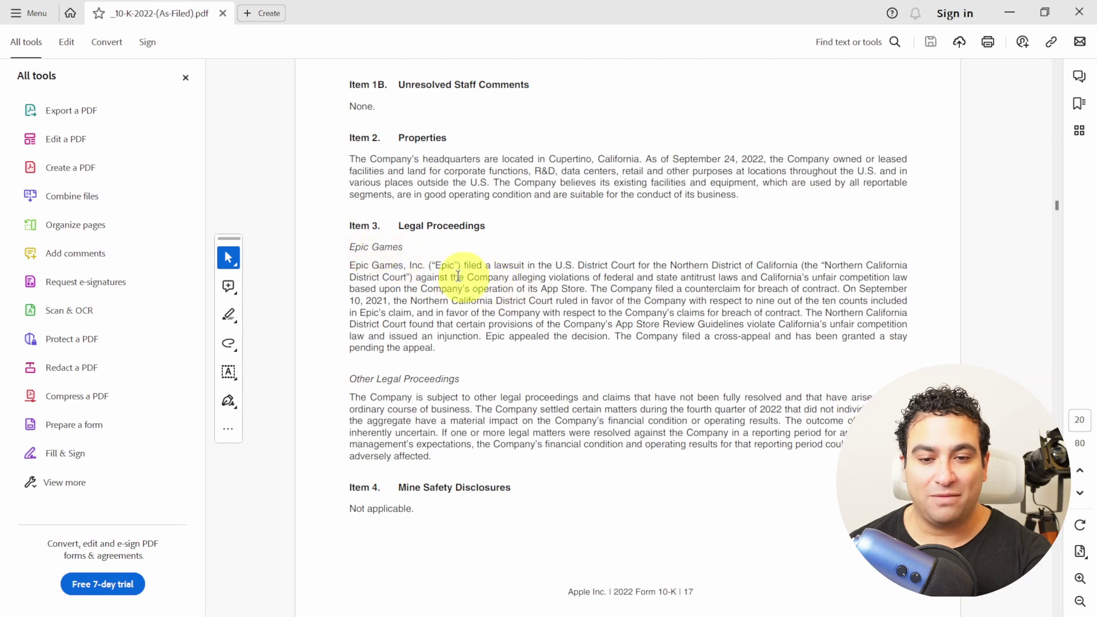
scroll(458, 276, up, 1)
drag(318, 257, 960, 276)
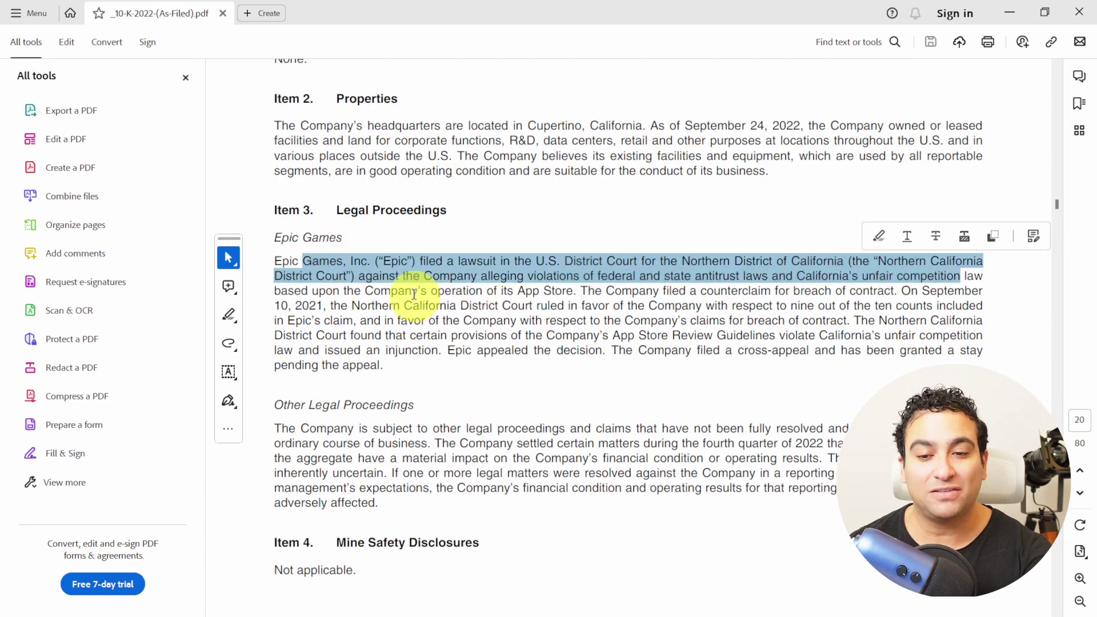
- Check the counterclaim, ruling, injunction and appeal sentences, then return to the ChatGPT answer
drag(578, 292, 826, 325)
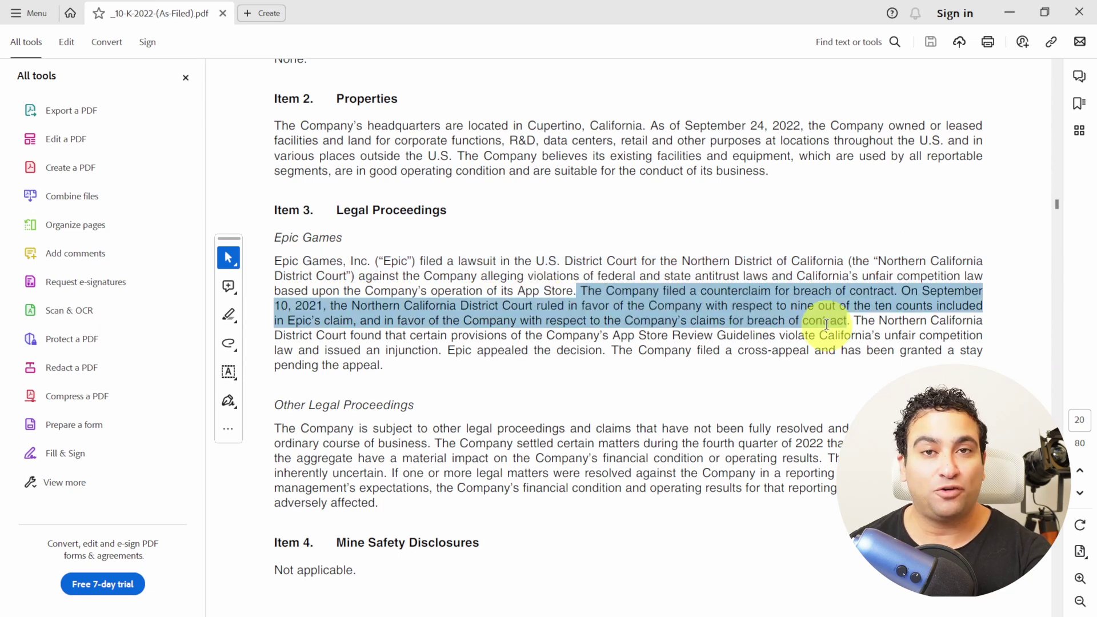
click(833, 320)
drag(779, 294, 869, 313)
click(734, 320)
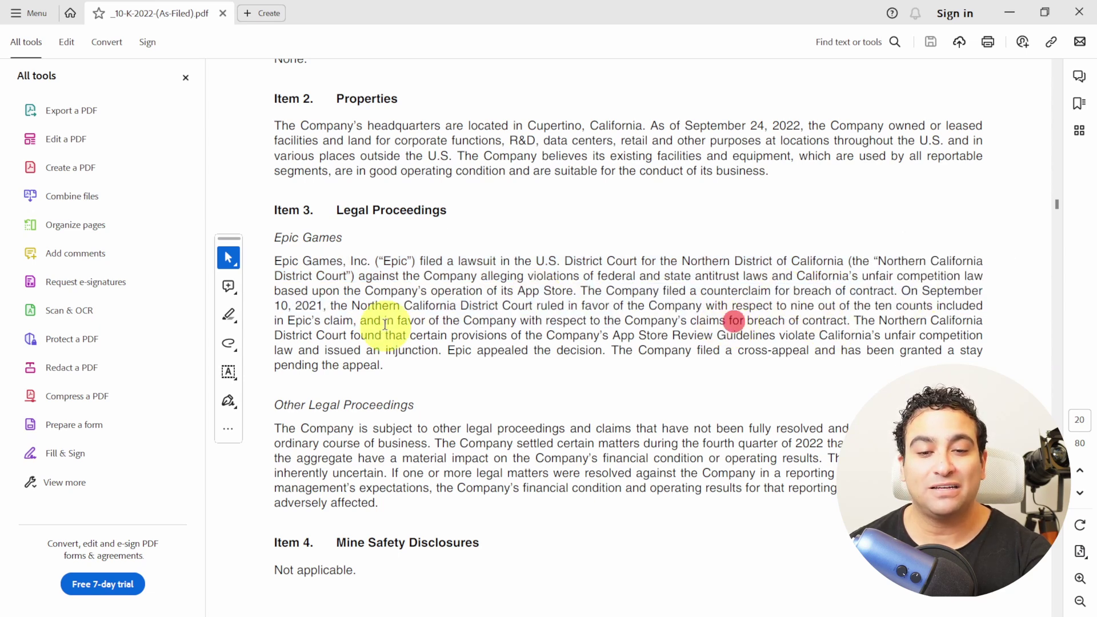
mouse_move(313, 306)
mouse_down()
mouse_move(796, 348)
mouse_move(664, 357)
mouse_up()
click(665, 359)
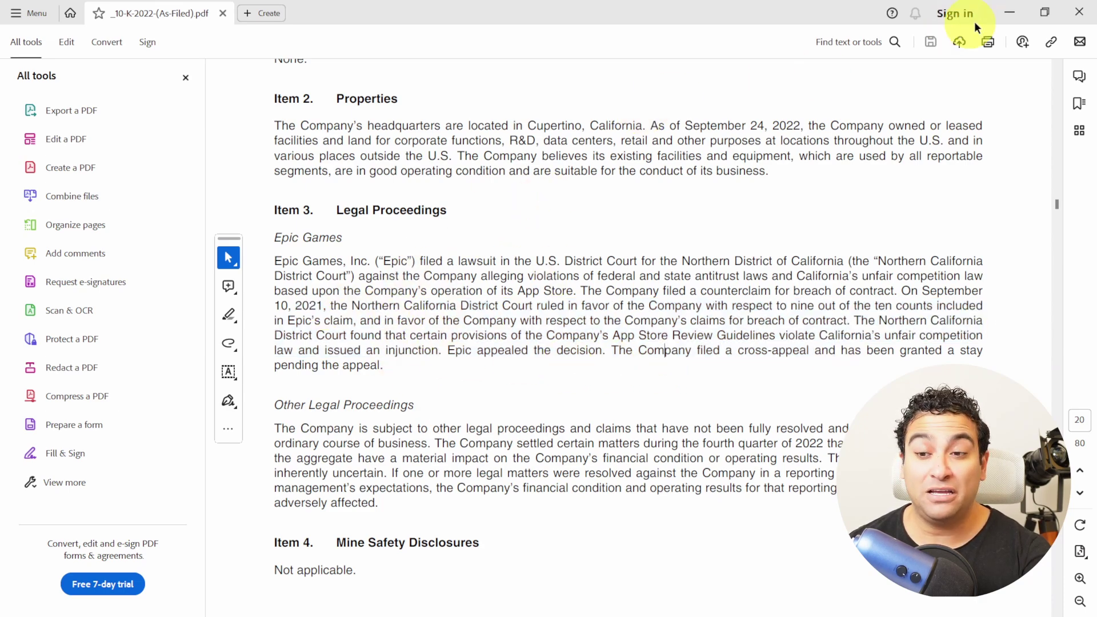
click(1007, 13)
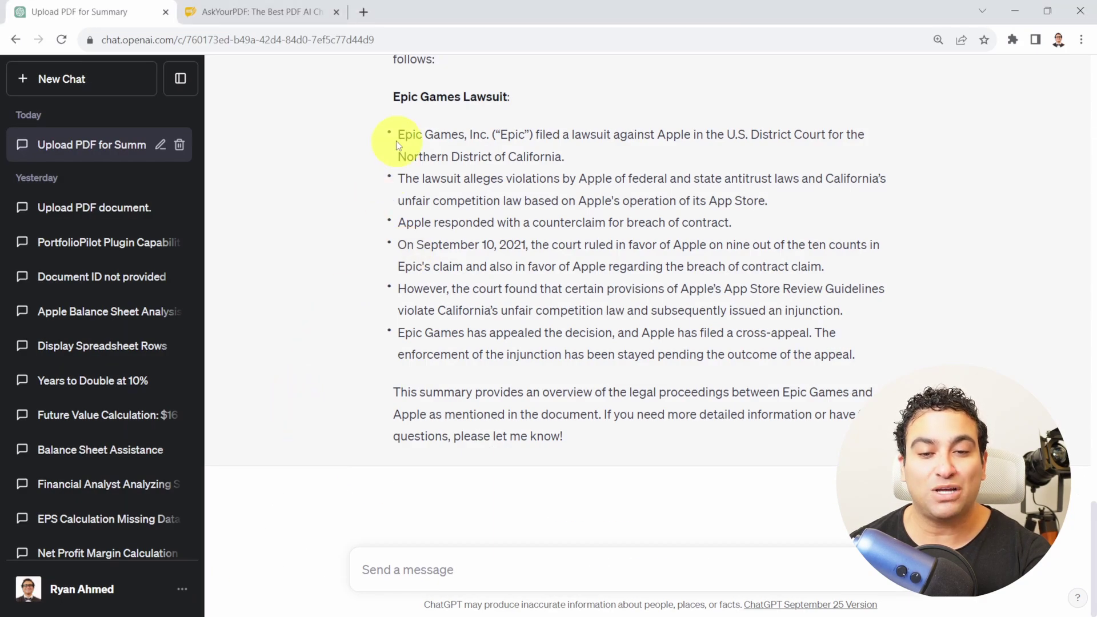
drag(396, 140, 835, 338)
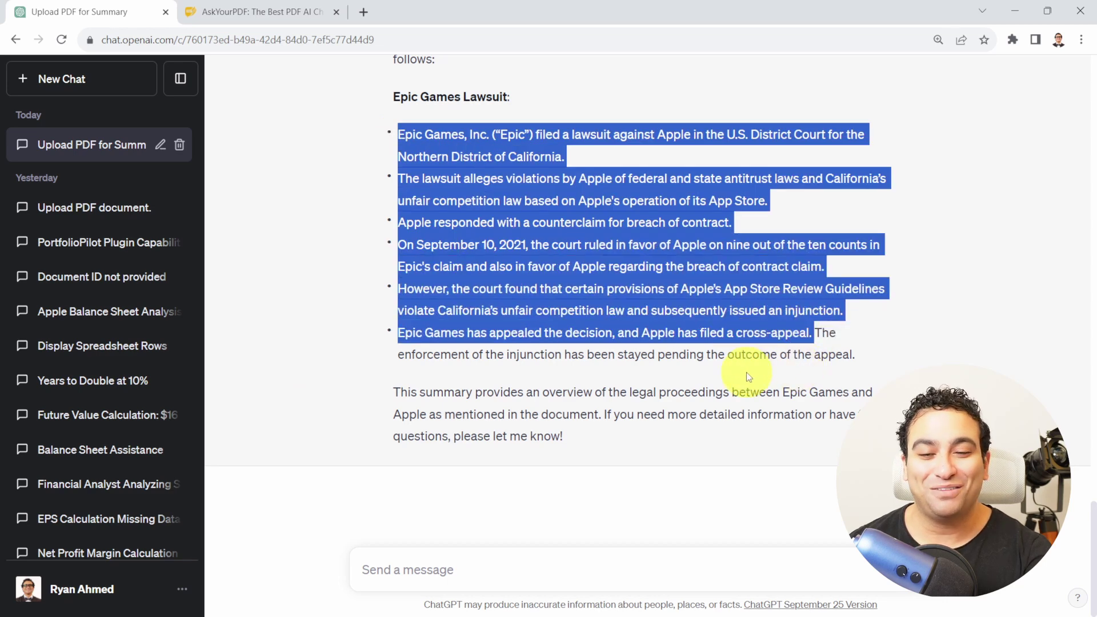
click(576, 392)
drag(394, 392, 713, 451)
click(708, 455)
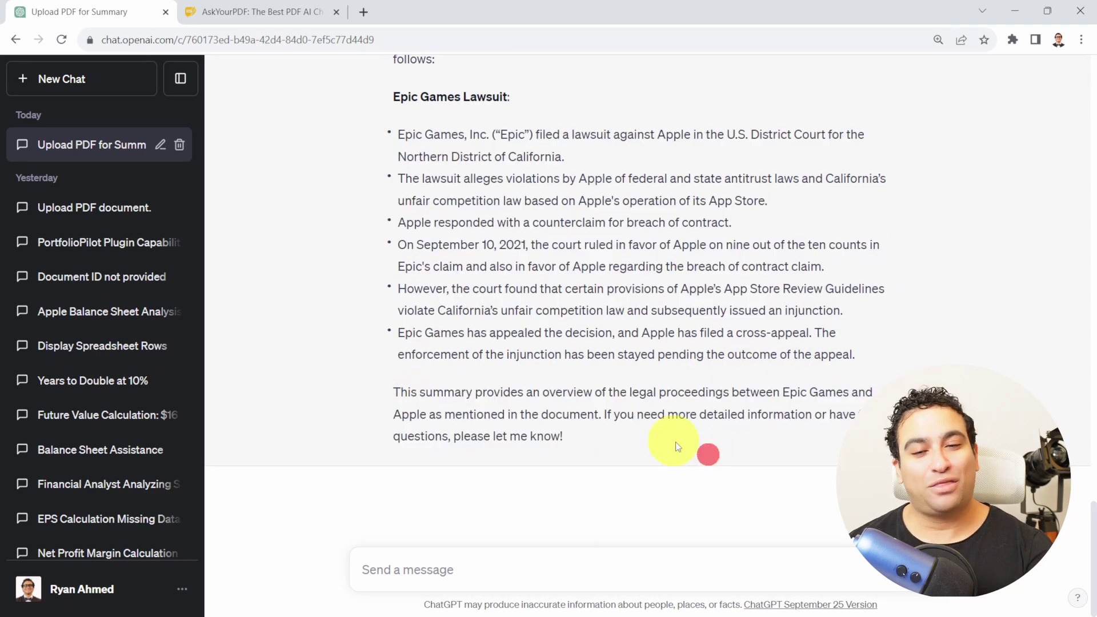